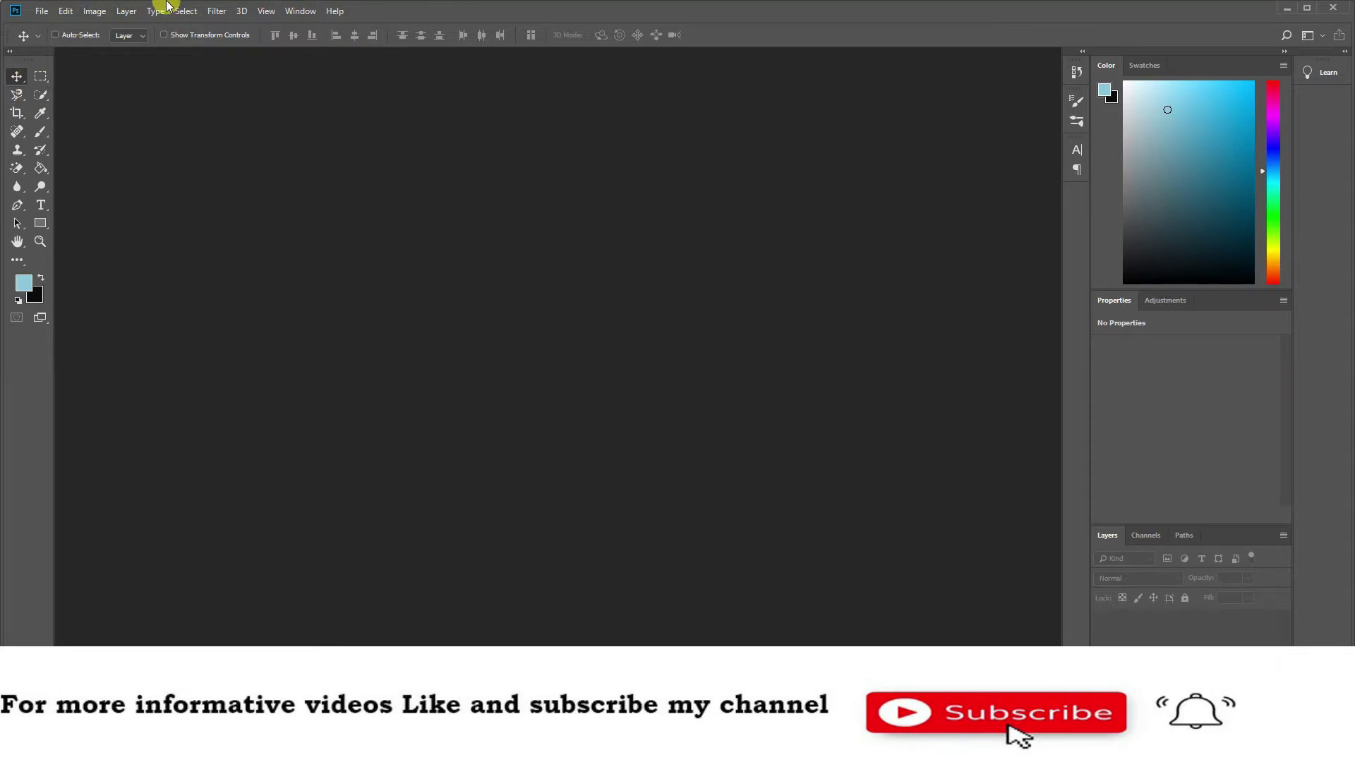
# Open the Brushes Preset Manager to see the General, Dry Media, Wet Media and Special Effects groups
pyautogui.click(67, 12)
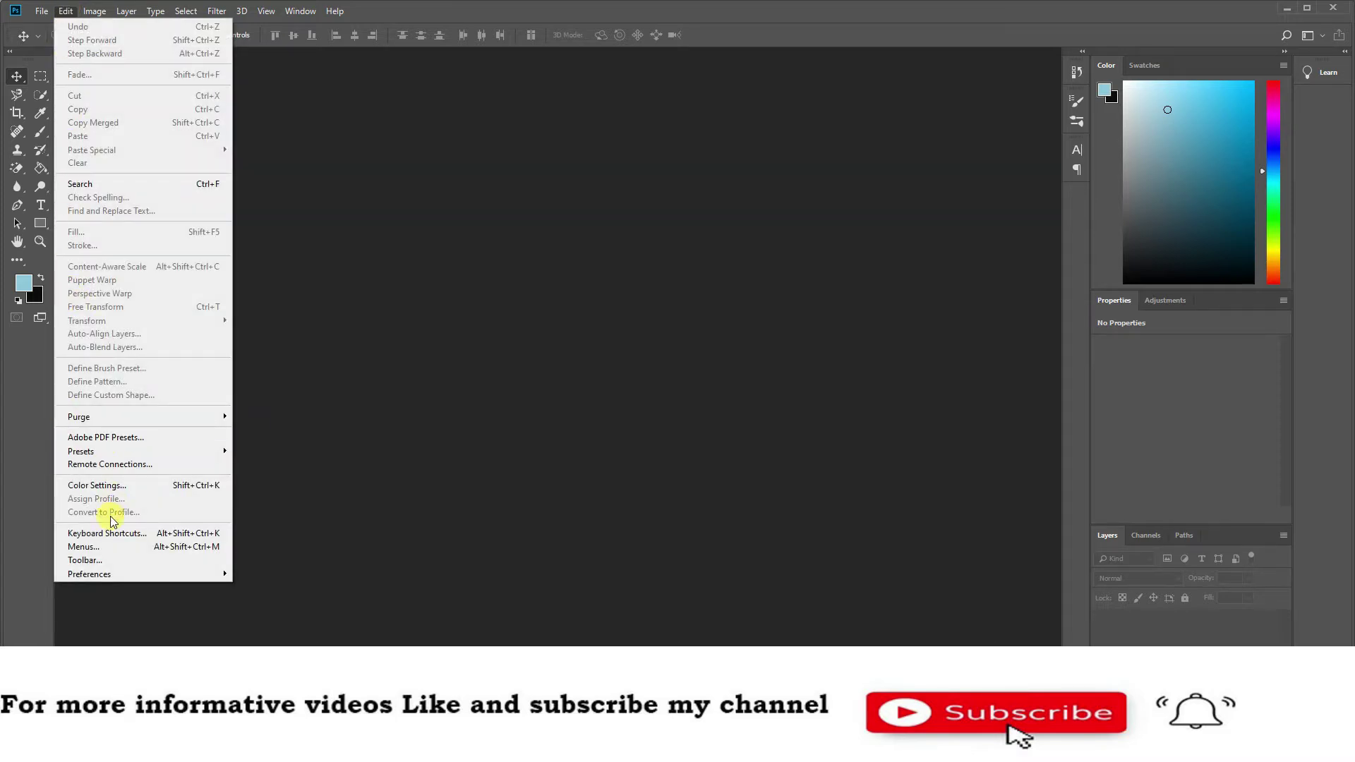
pyautogui.moveTo(81, 451)
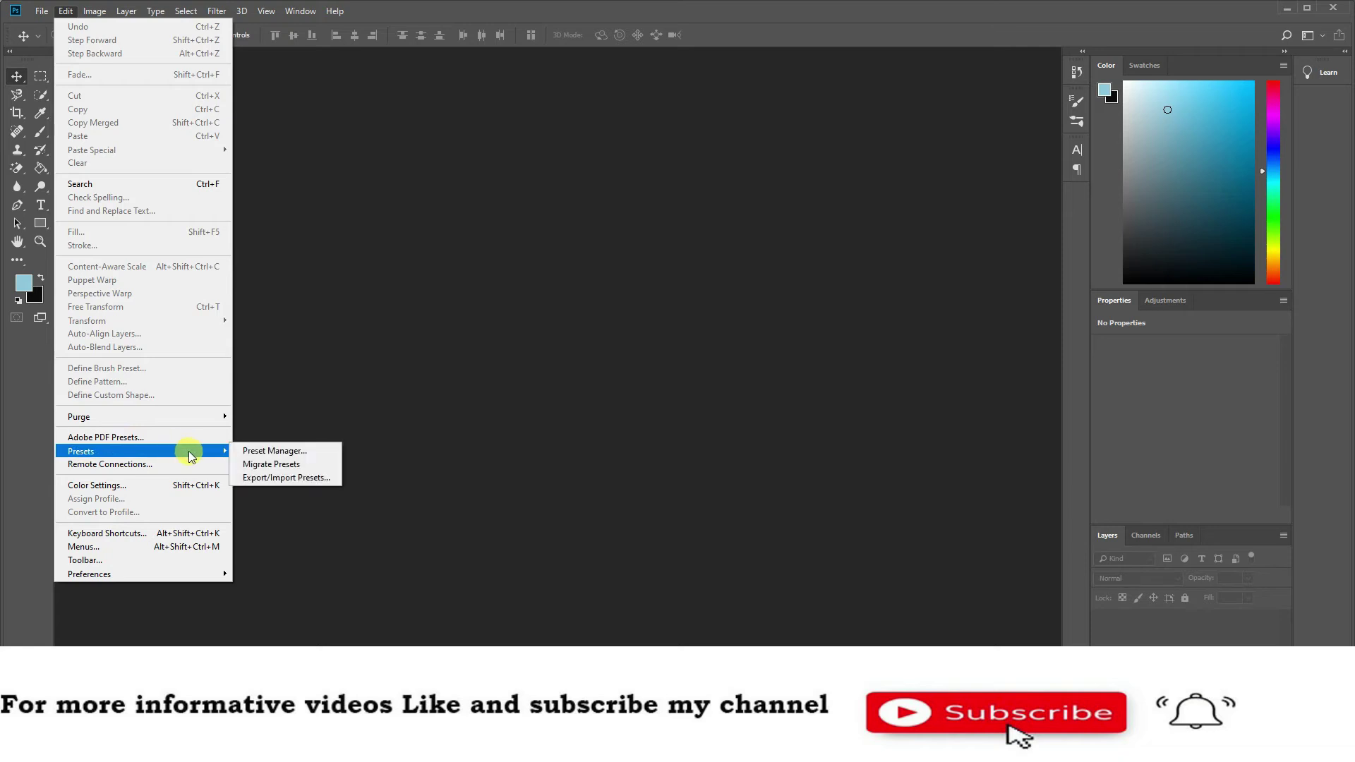
pyautogui.click(273, 454)
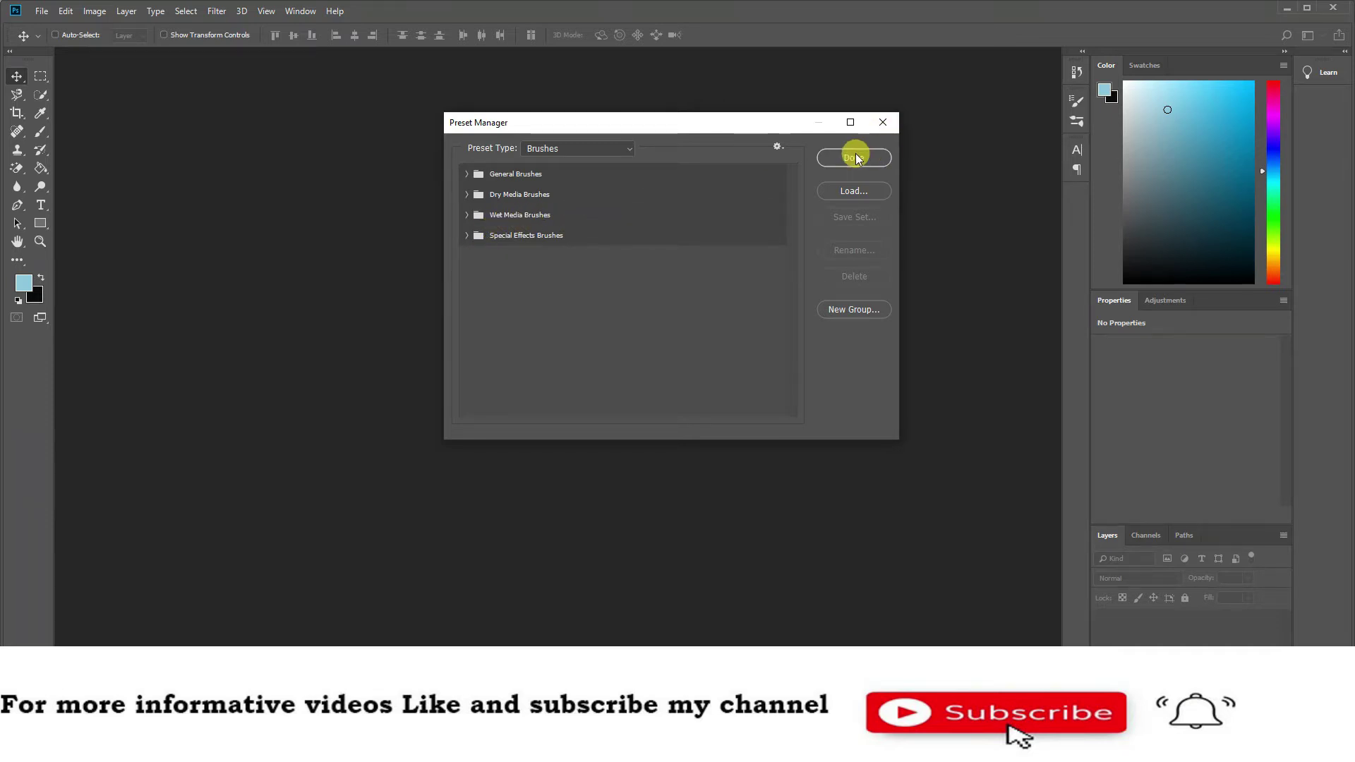
# Load FREE SharkPixel Hair Brushes.abr from E:\photoshop\How to Retouching Hair in Photoshop
pyautogui.click(849, 192)
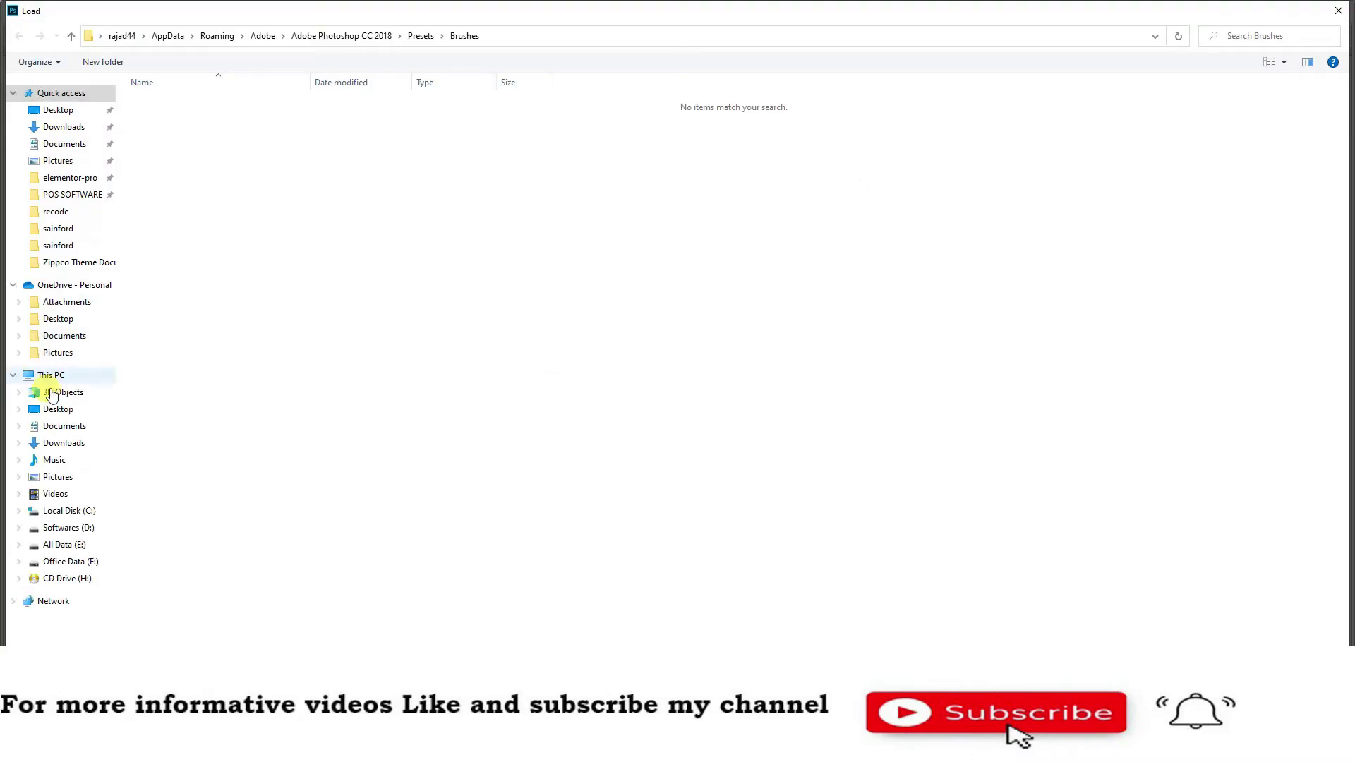
pyautogui.click(64, 544)
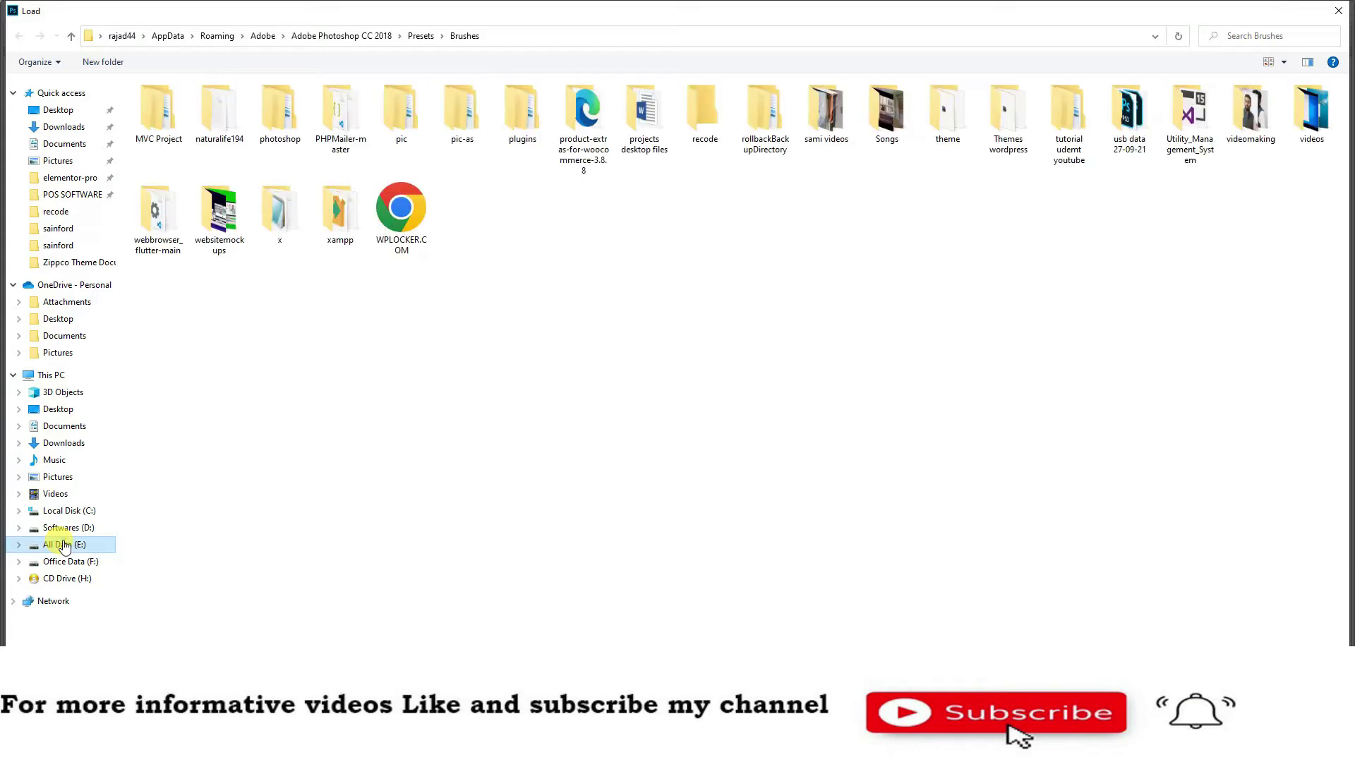
pyautogui.doubleClick(291, 103)
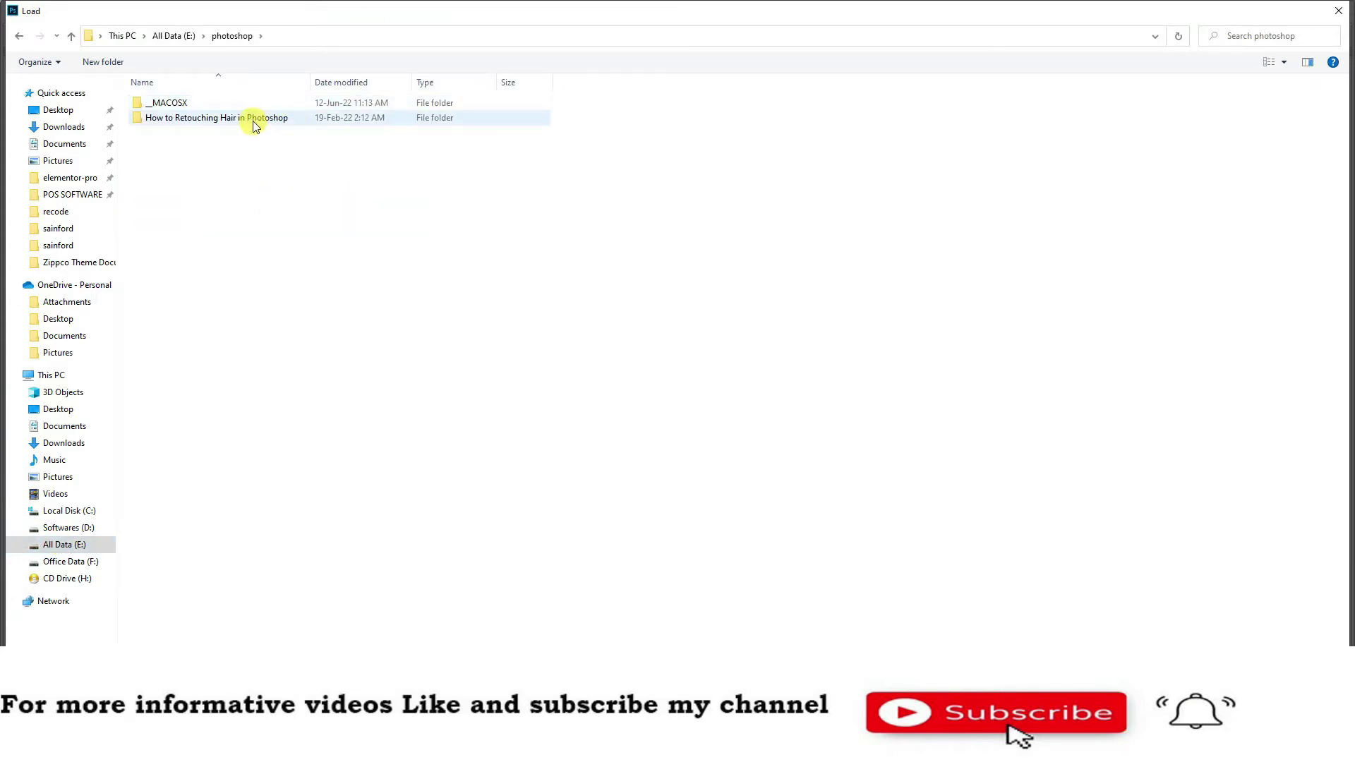
pyautogui.doubleClick(254, 124)
pyautogui.click(242, 113)
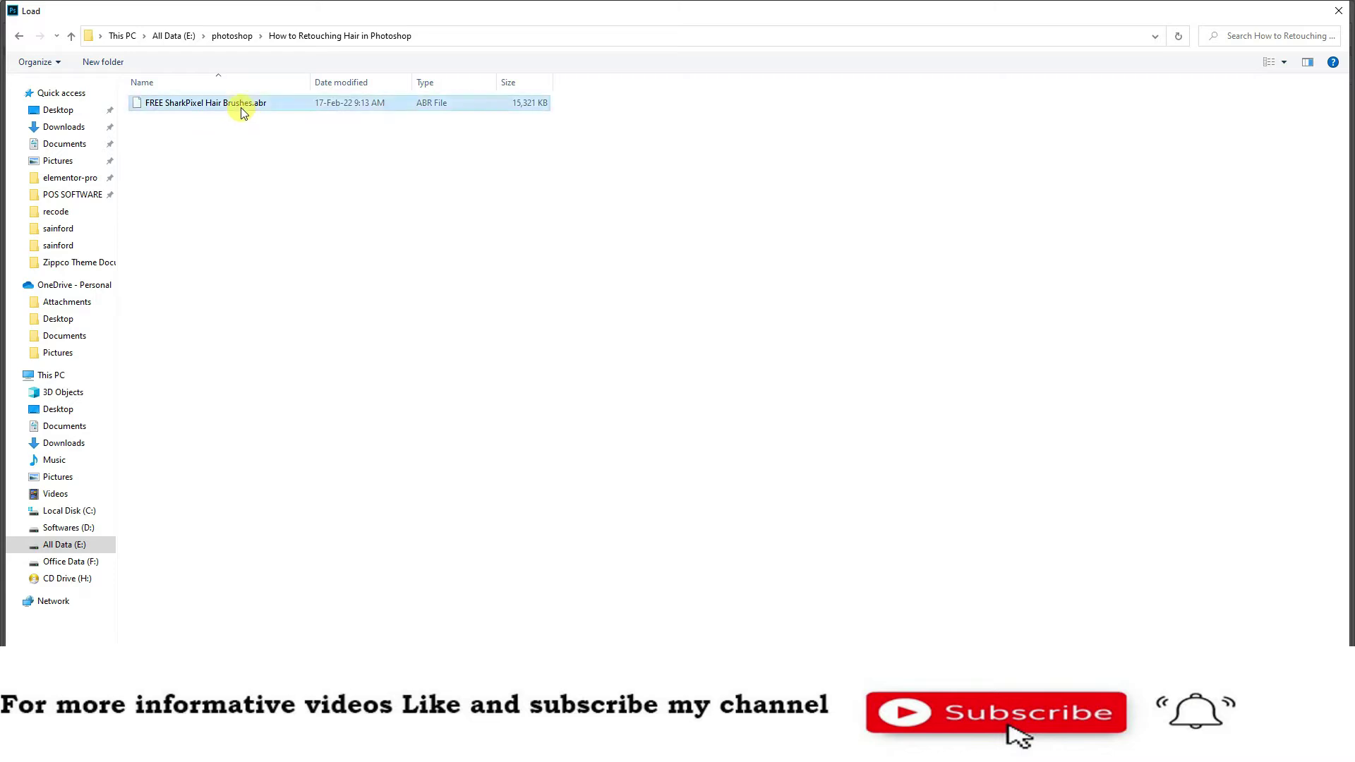
pyautogui.doubleClick(241, 112)
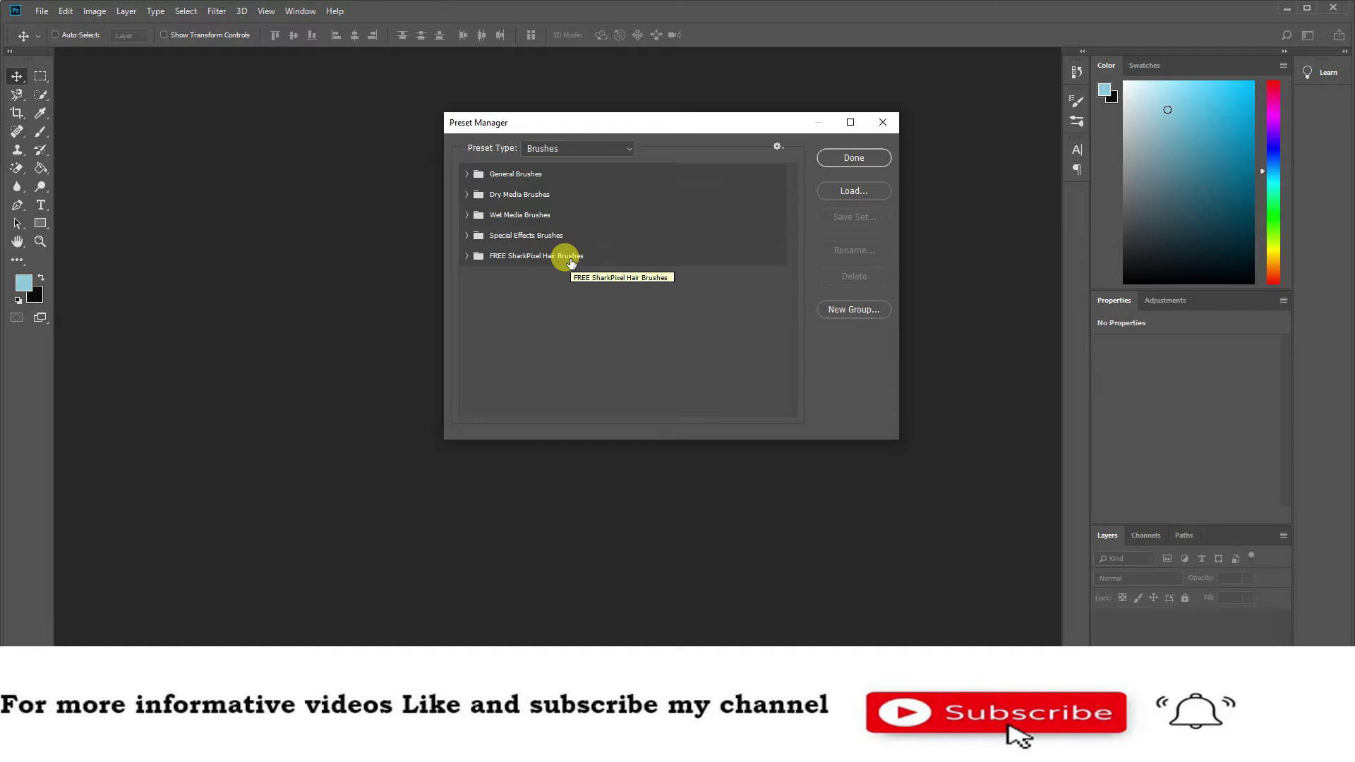
# Expand the FREE SharkPixel Hair Brushes group and its Sampler subgroup, then close the Preset Manager
pyautogui.click(466, 256)
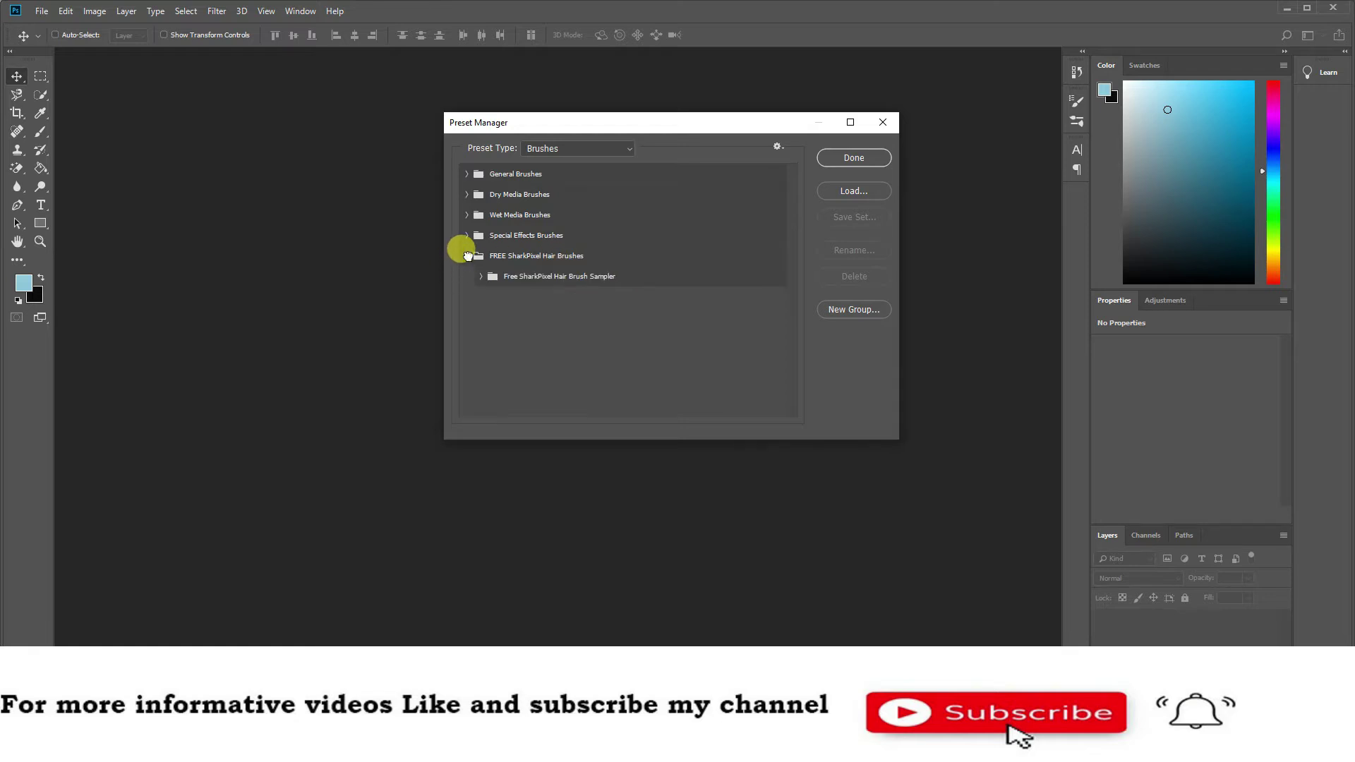
pyautogui.click(482, 277)
pyautogui.click(844, 157)
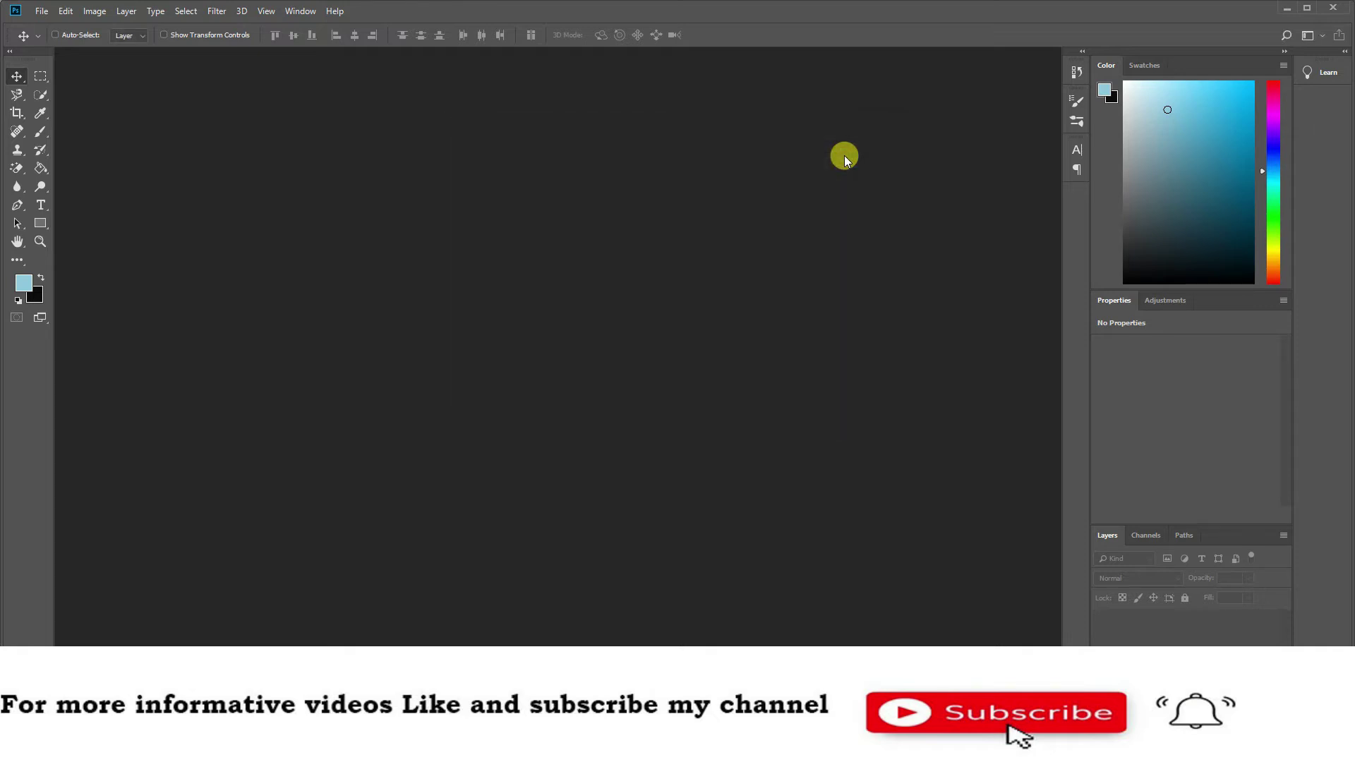
# Select the standard Brush Tool from the toolbar's brush flyout
pyautogui.click(42, 150)
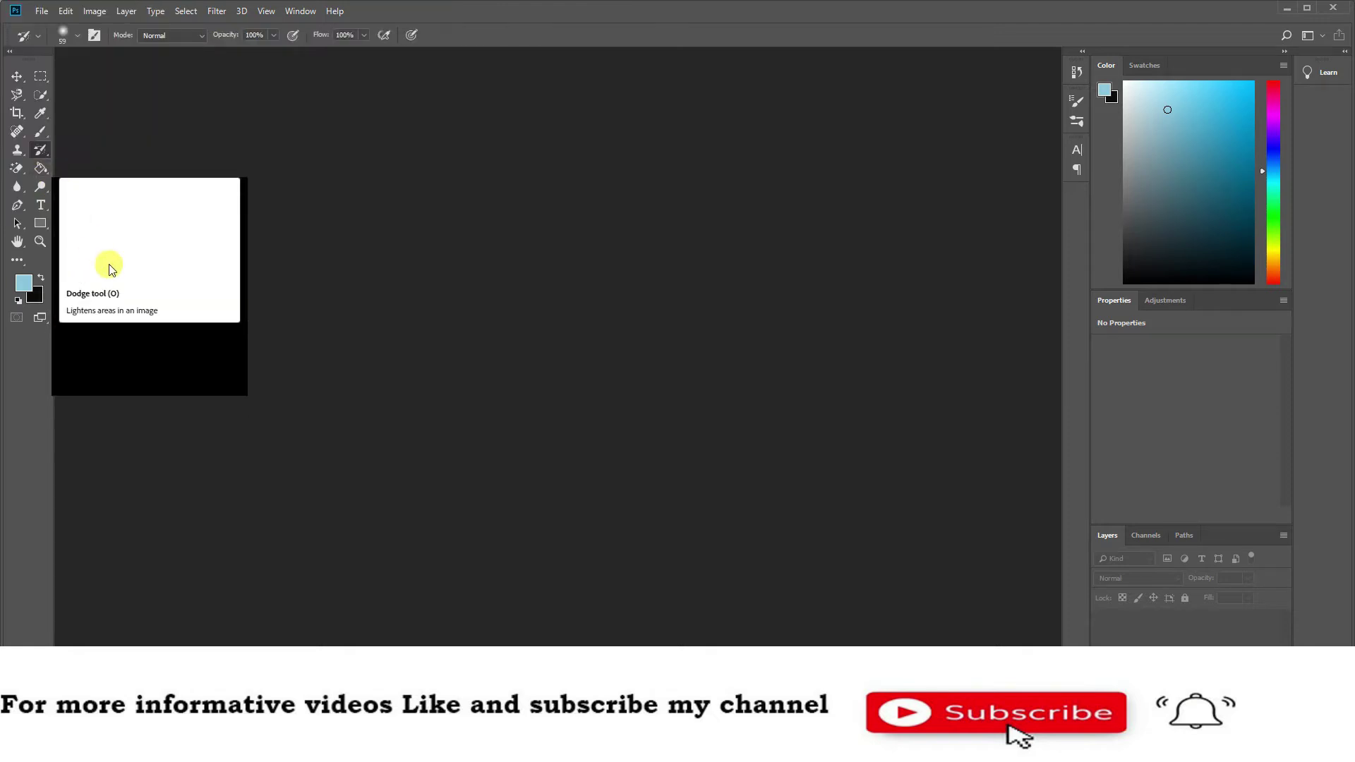
pyautogui.click(45, 145)
pyautogui.rightClick(45, 141)
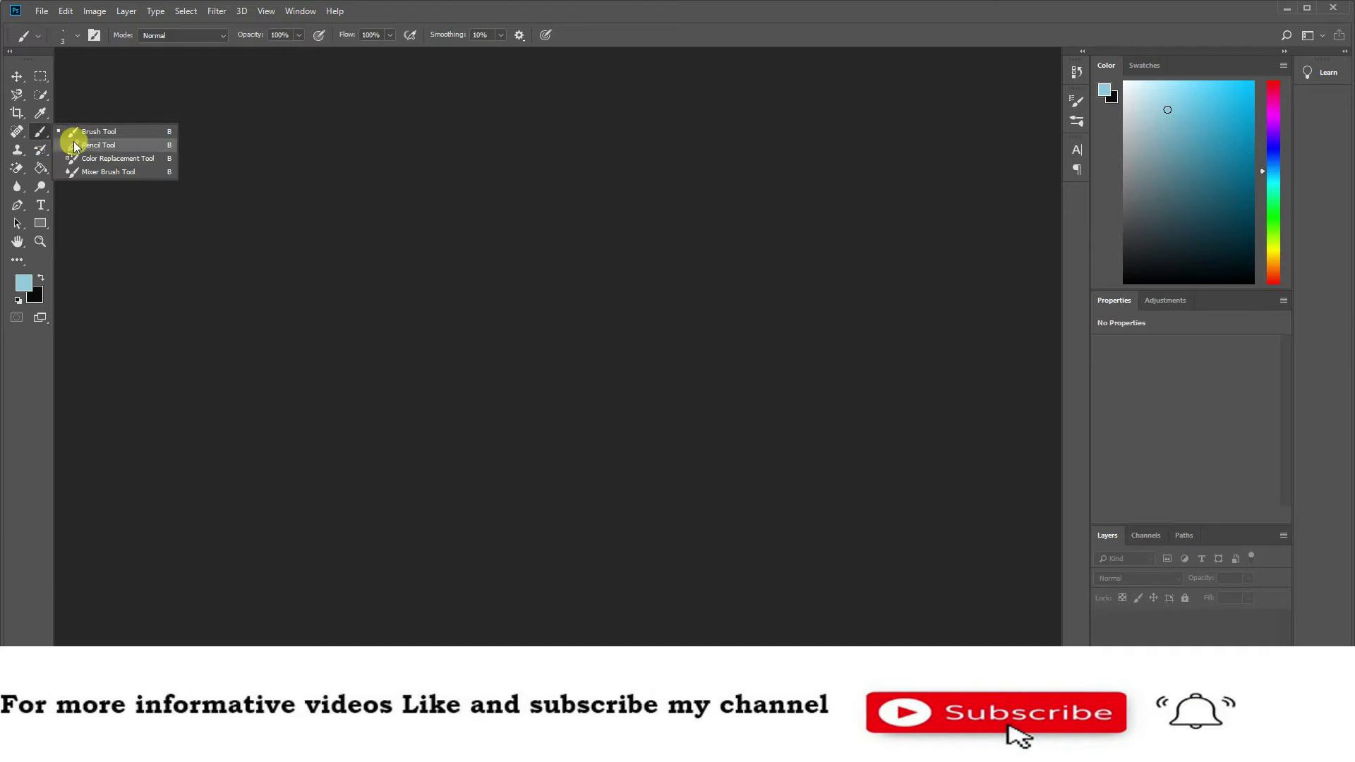
pyautogui.click(98, 132)
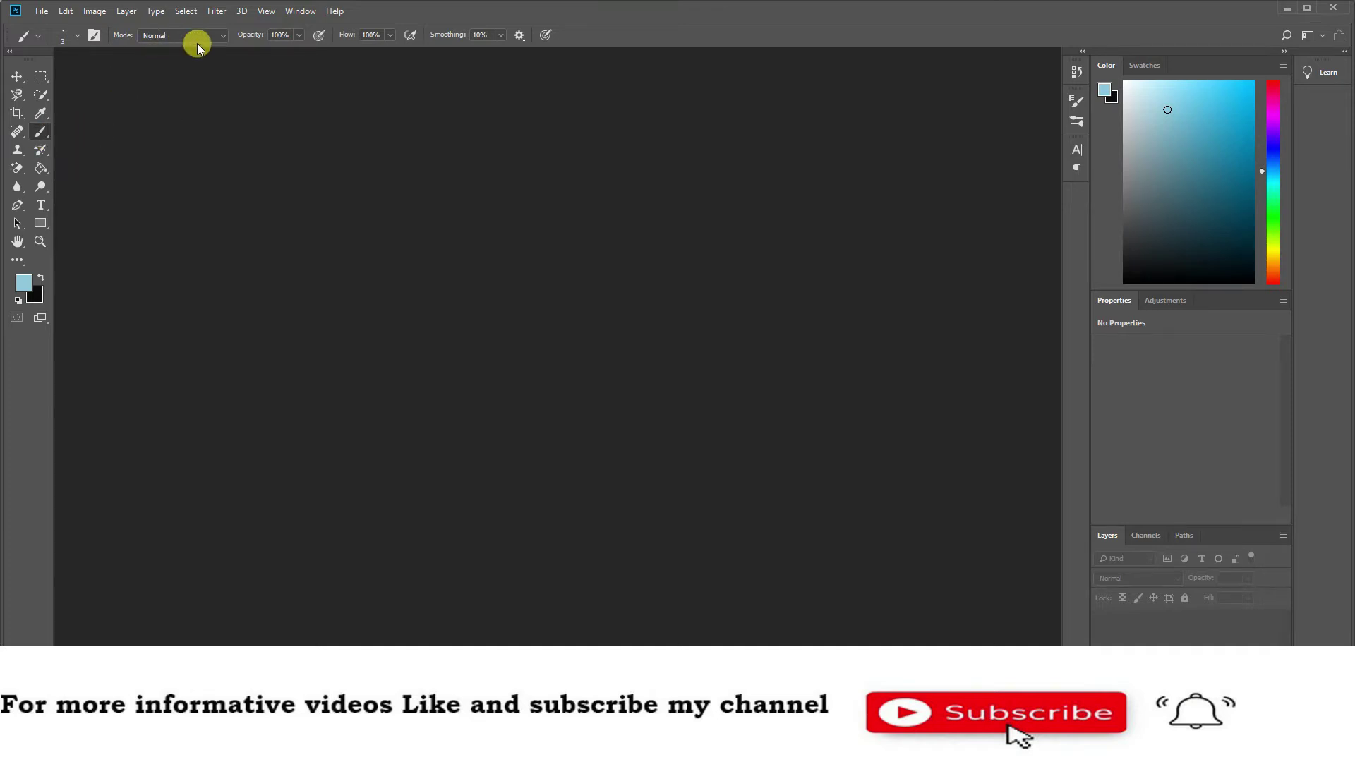
# Review the tool presets and blend mode, then show the Brush Settings panel
pyautogui.click(41, 37)
pyautogui.click(41, 36)
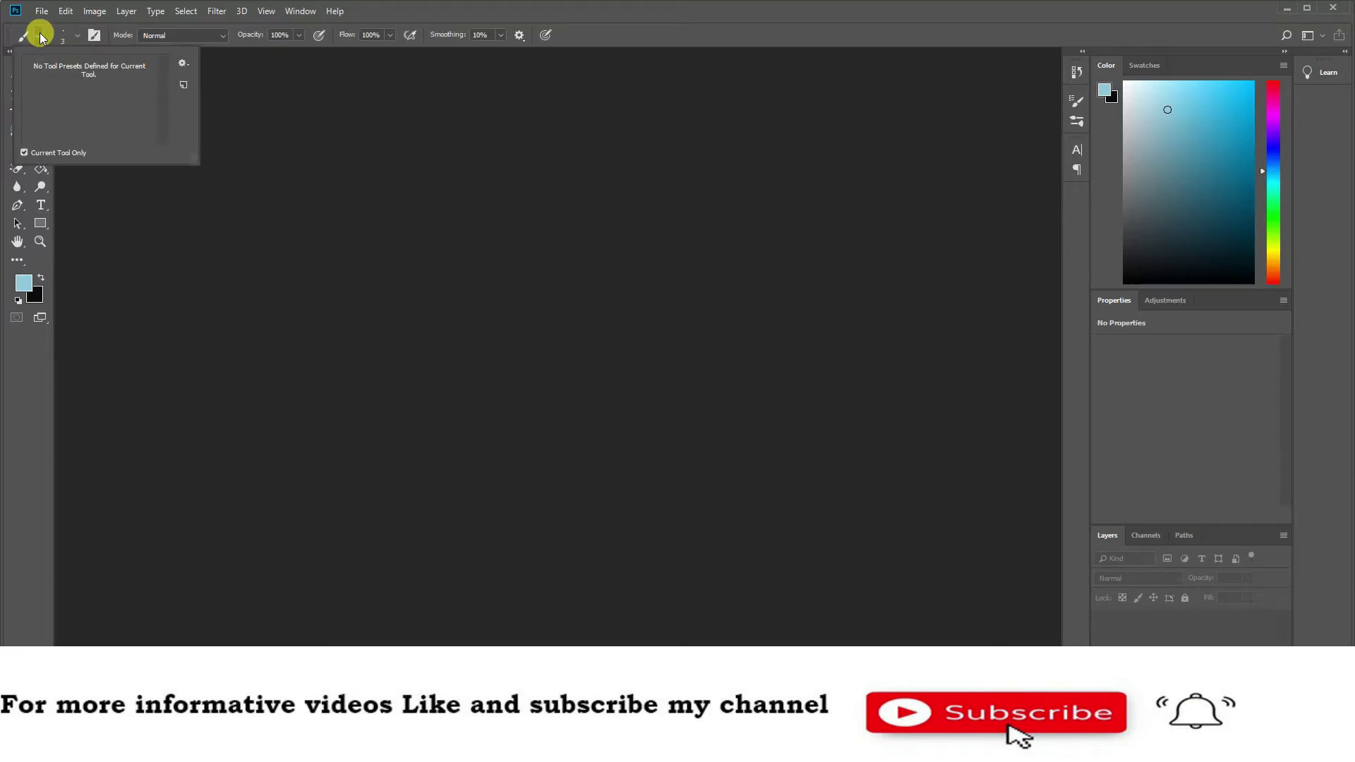
pyautogui.click(222, 35)
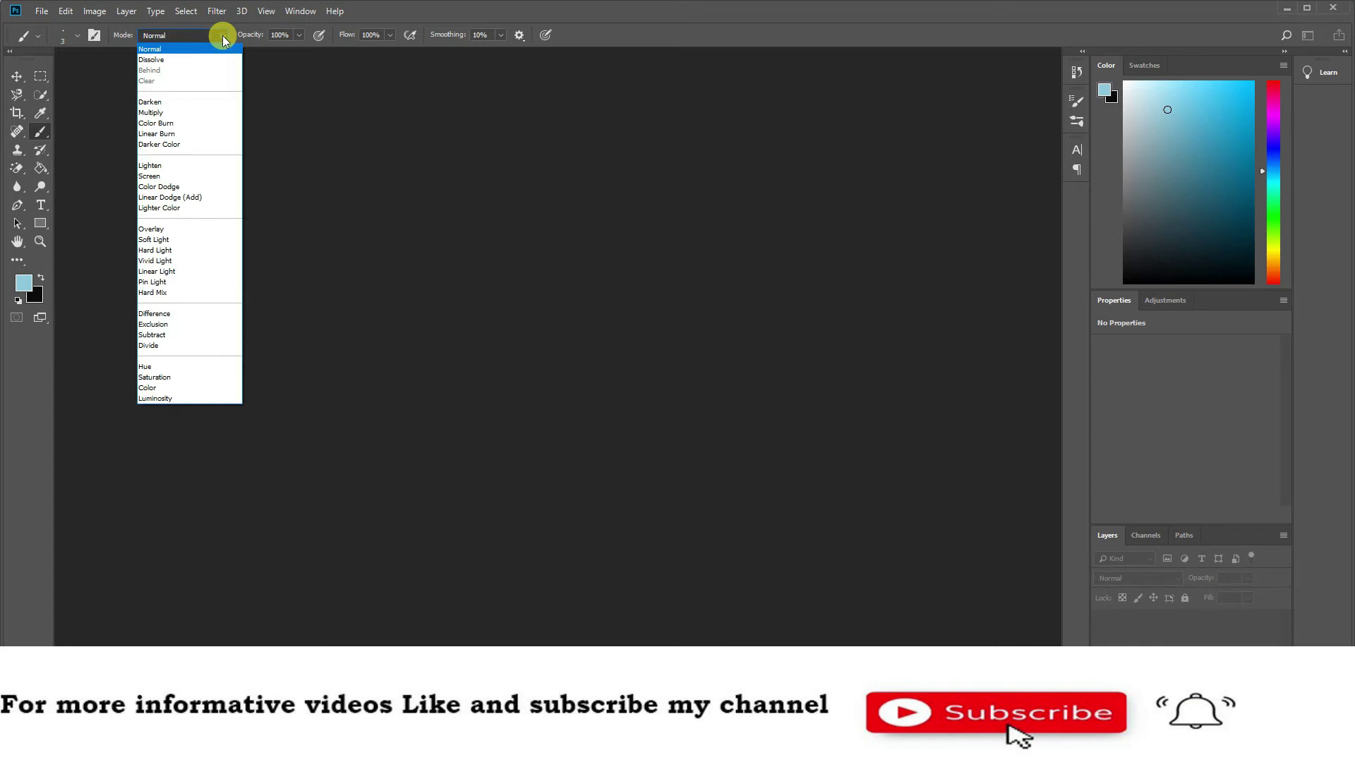
pyautogui.click(94, 35)
pyautogui.click(97, 39)
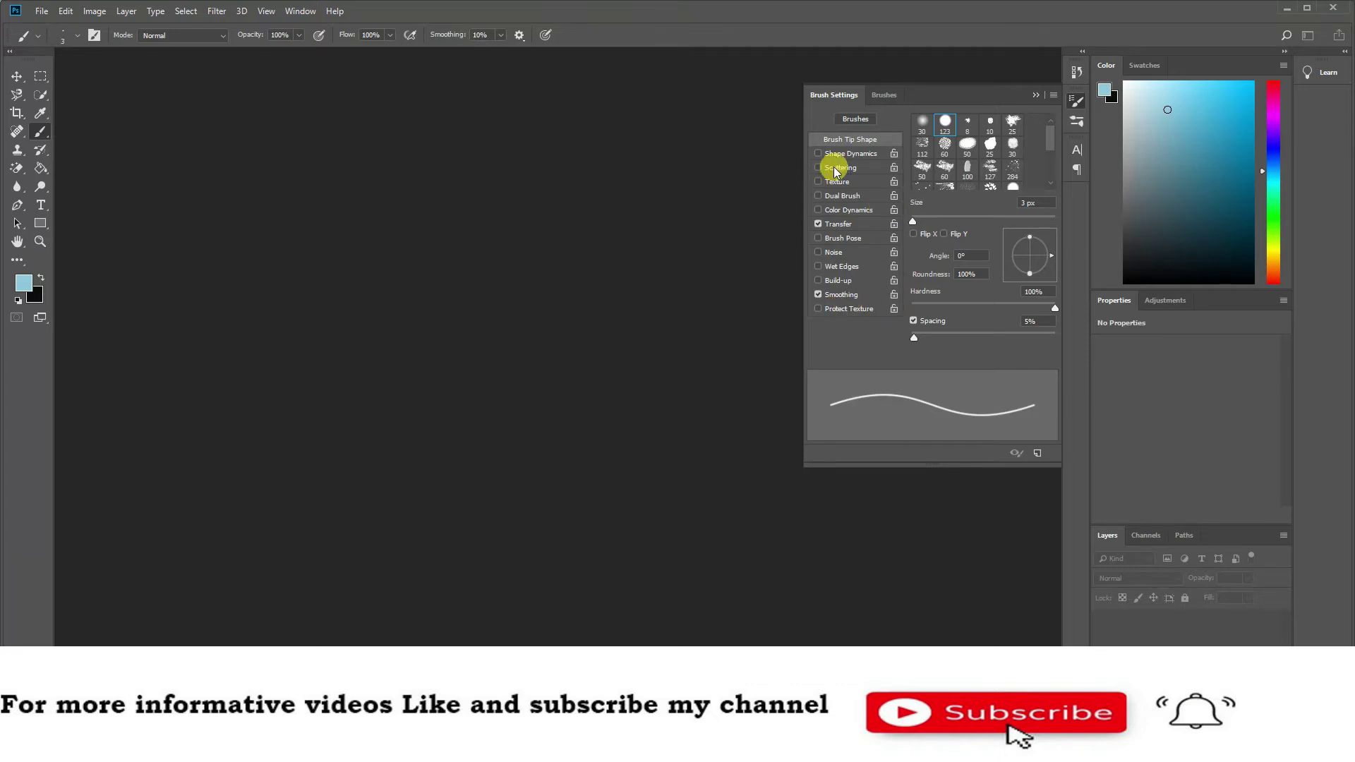
# Pick SharkPixel Hair Brush 10 – Strands from the Sampler group and collapse the Brushes panel
pyautogui.click(883, 95)
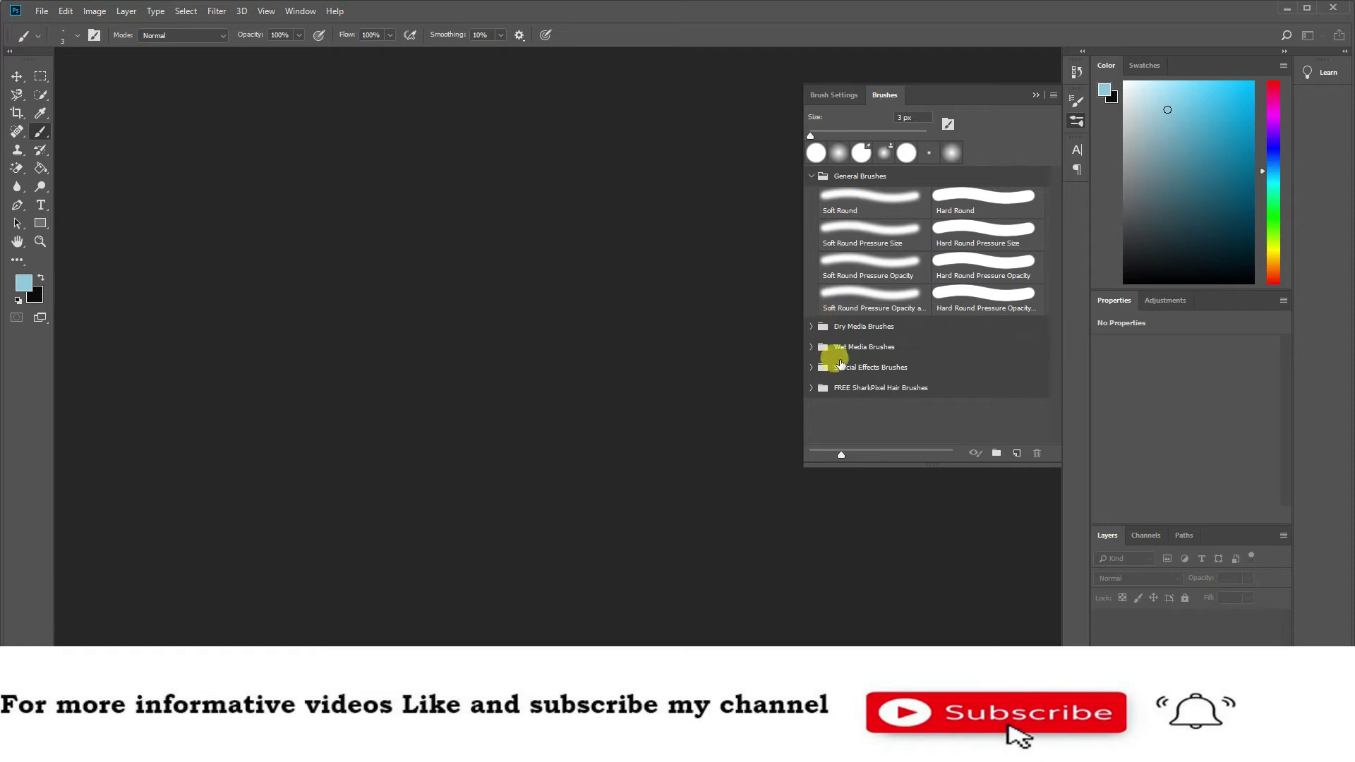
pyautogui.click(812, 388)
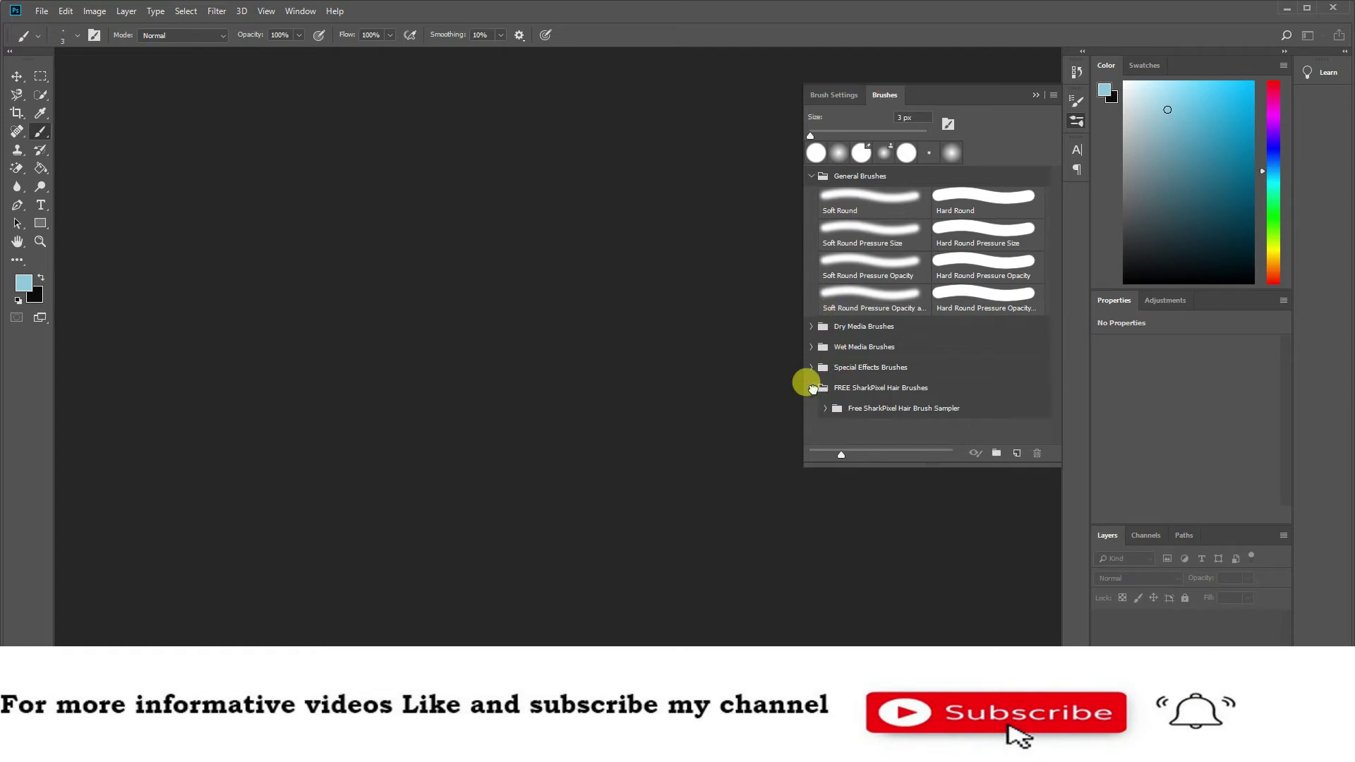
pyautogui.click(822, 409)
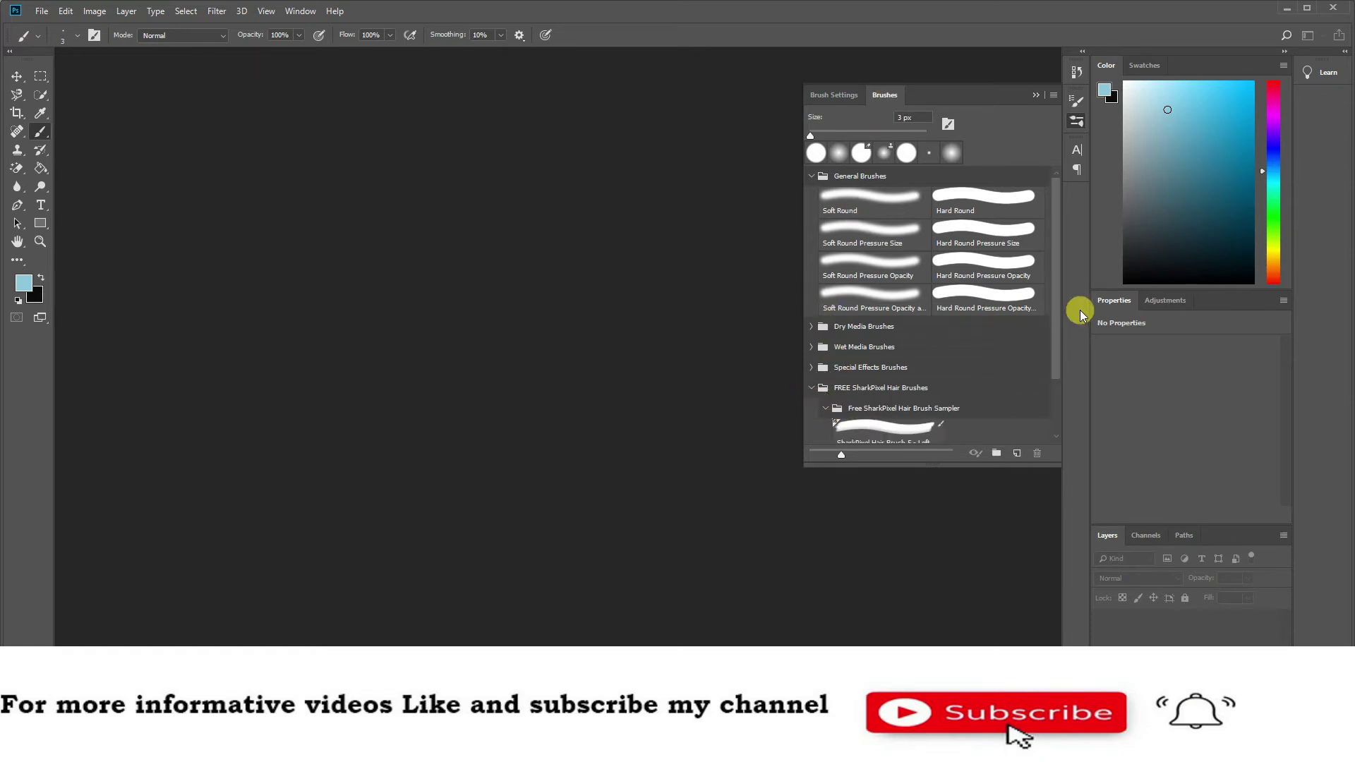
pyautogui.moveTo(1056, 312); pyautogui.dragTo(1064, 419)
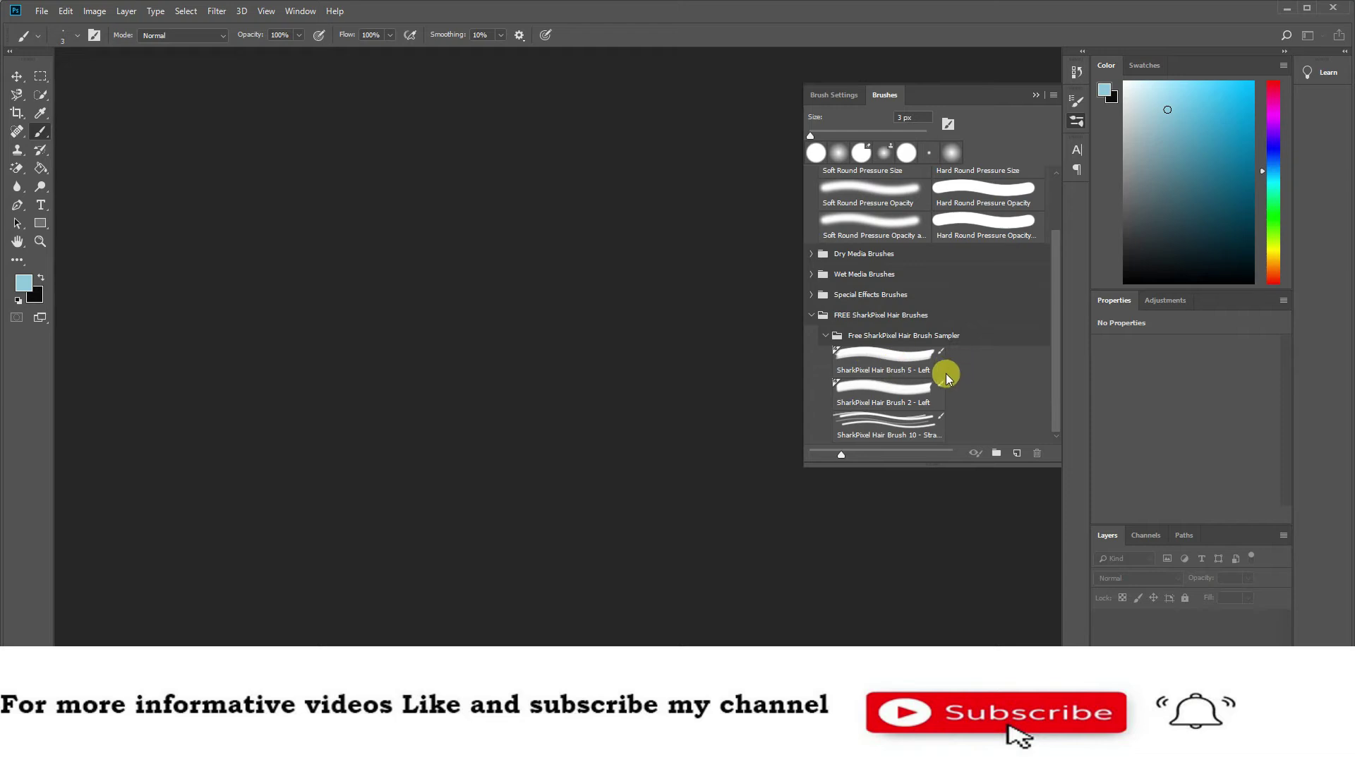
pyautogui.doubleClick(906, 425)
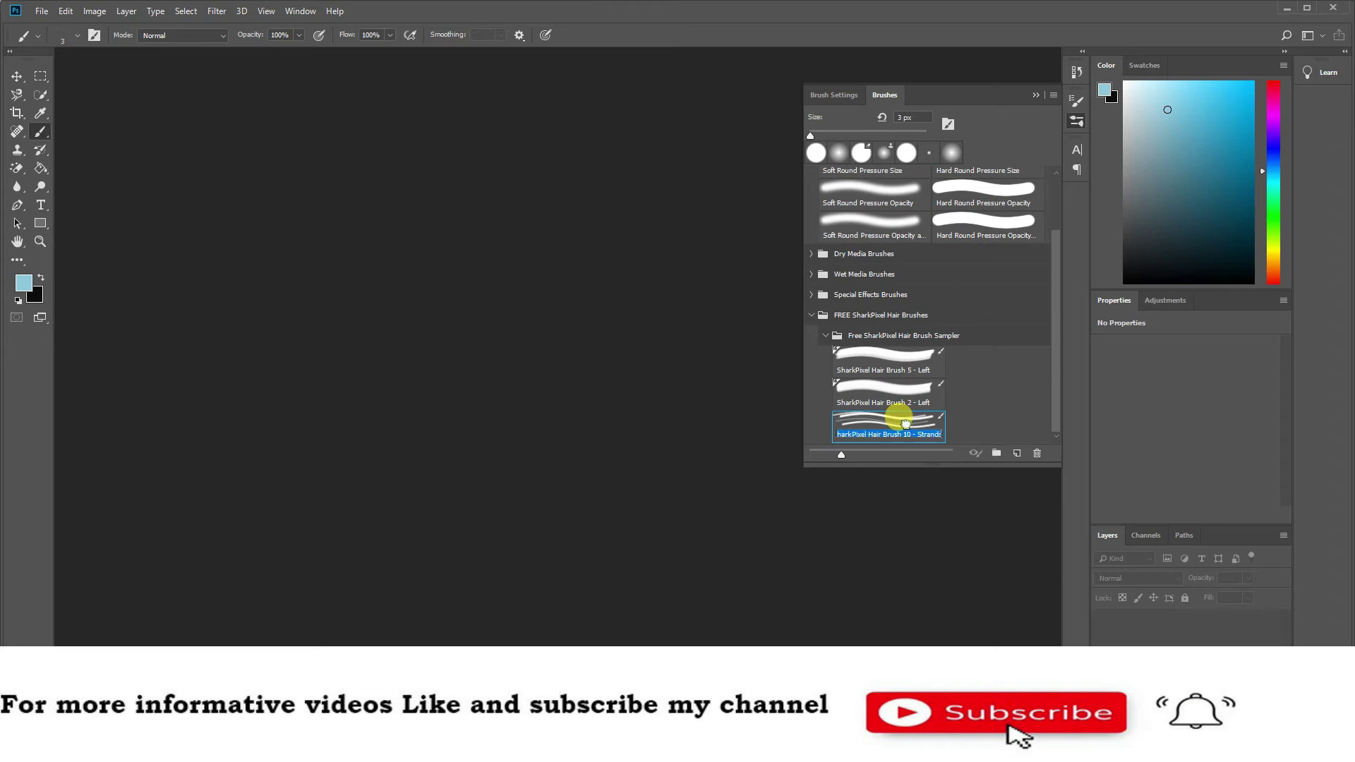
pyautogui.press('Return')
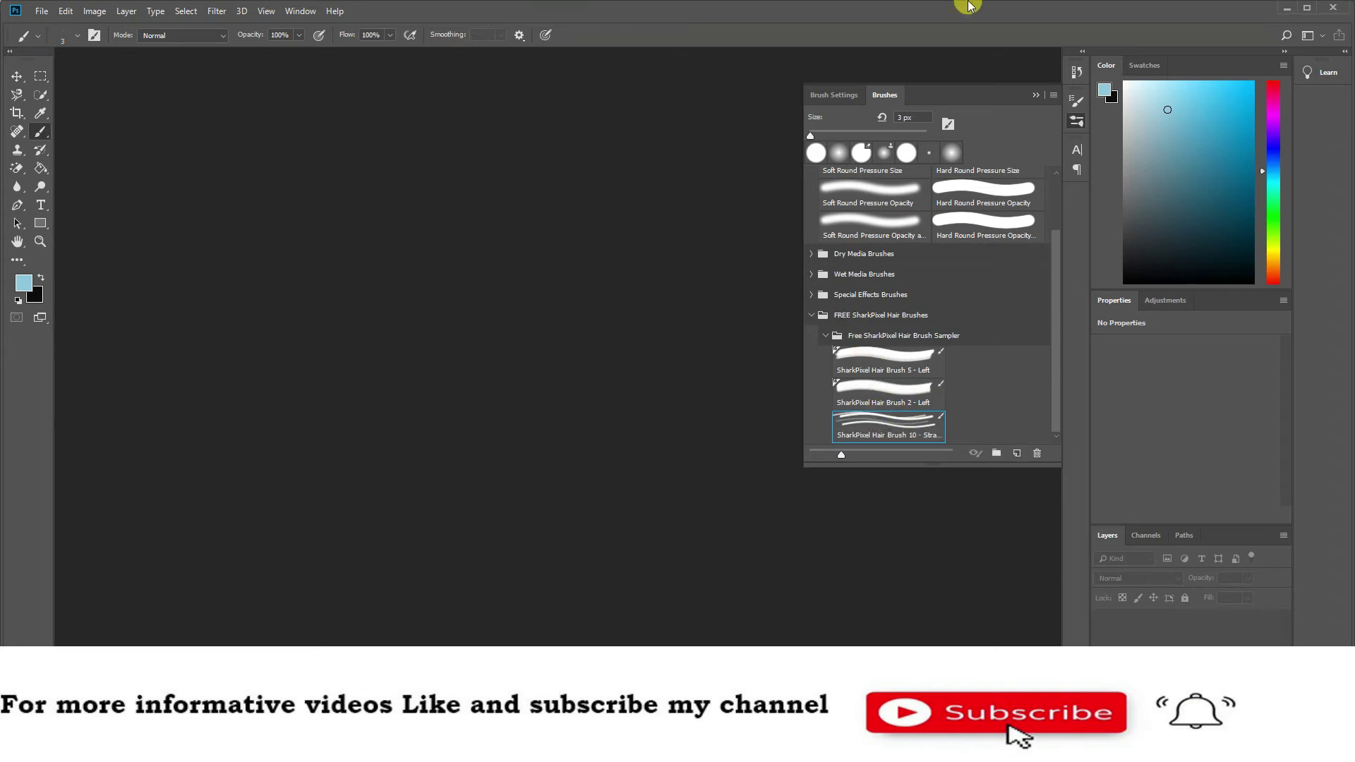
pyautogui.click(1035, 96)
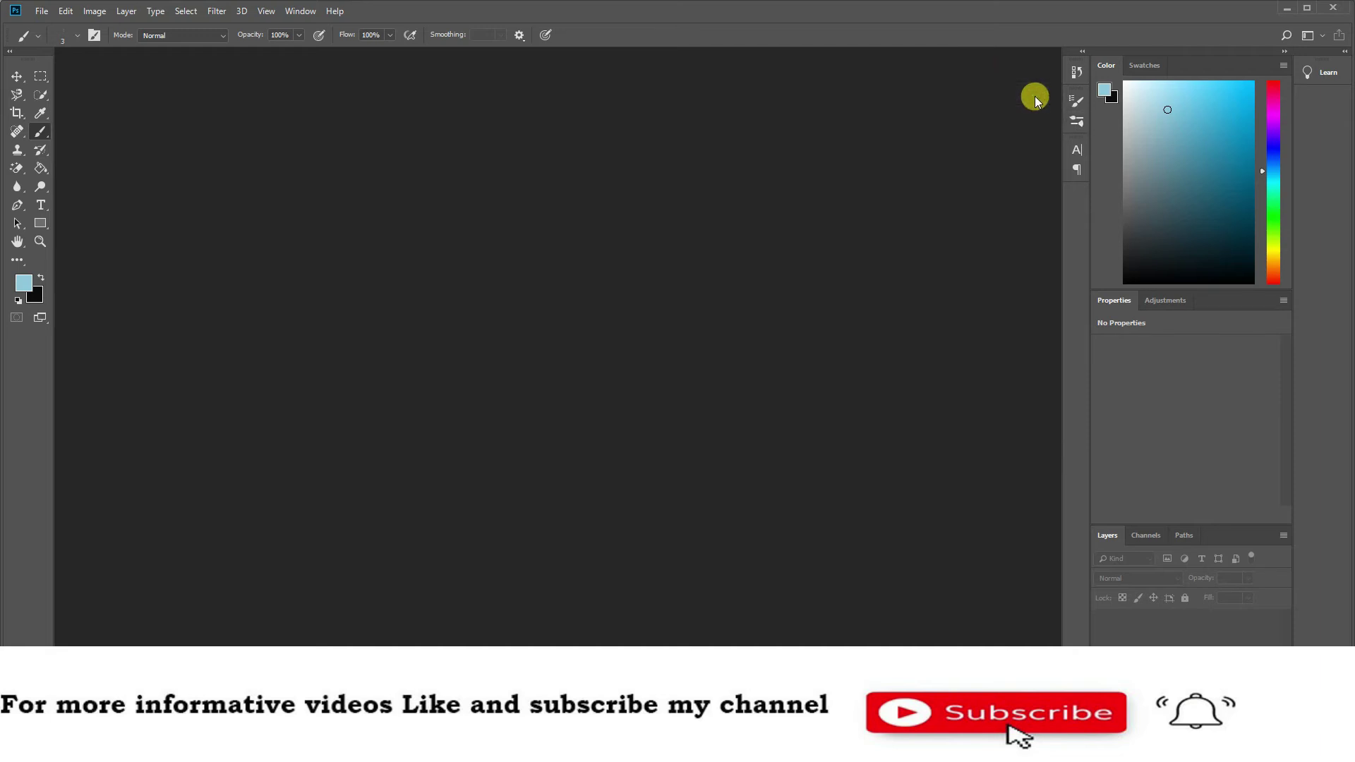
# Open the baby photo 1-12x16.jpg from the musa pix folder
pyautogui.click(43, 11)
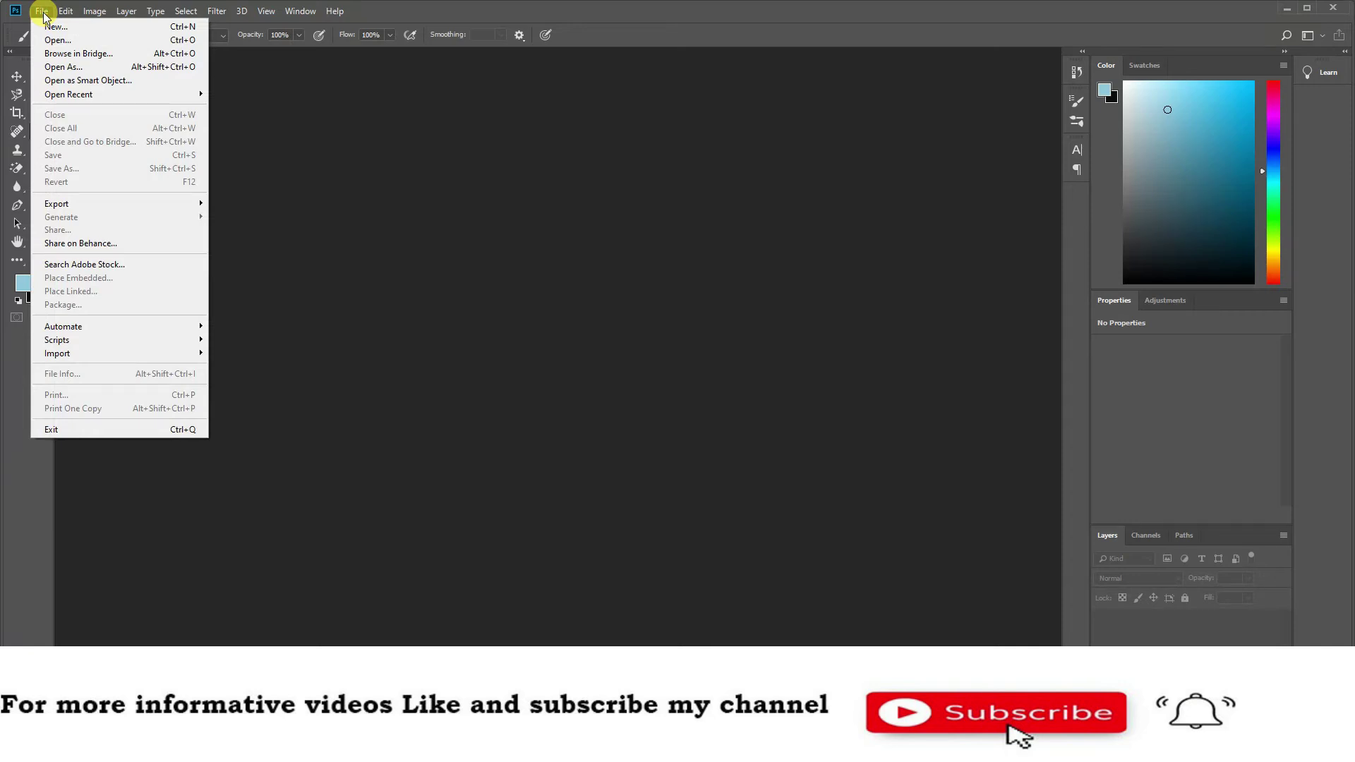
pyautogui.click(58, 39)
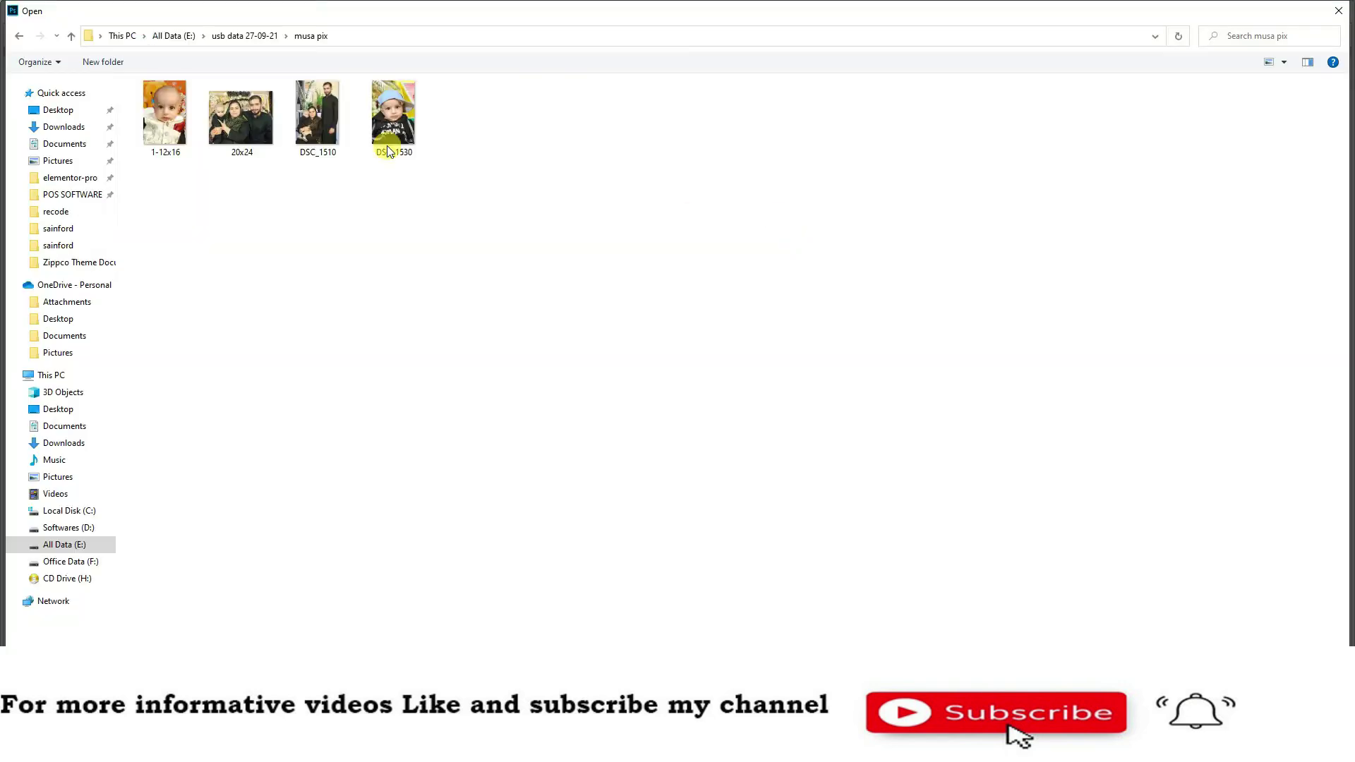
pyautogui.doubleClick(150, 111)
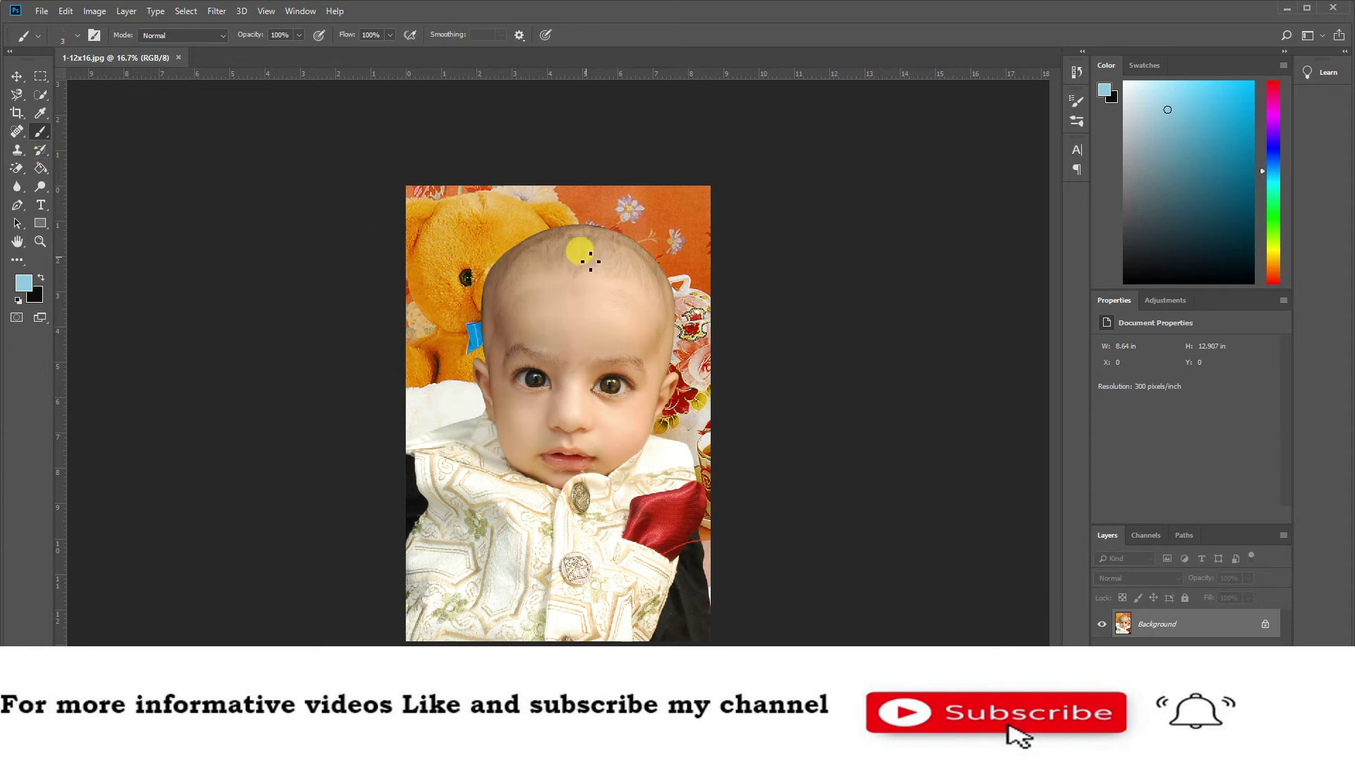
# Unlock the Background as Layer 0 and add an empty Layer 1 above it
pyautogui.doubleClick(1155, 634)
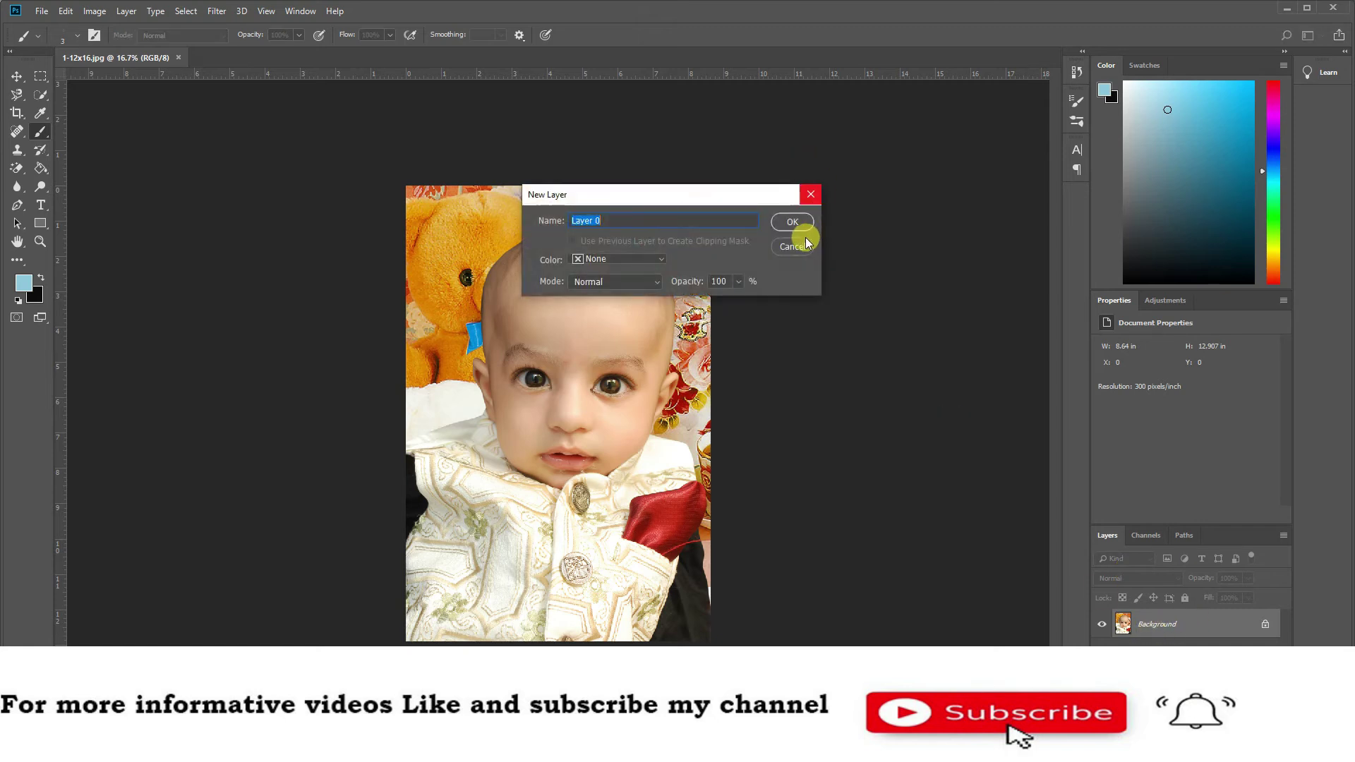
pyautogui.click(792, 222)
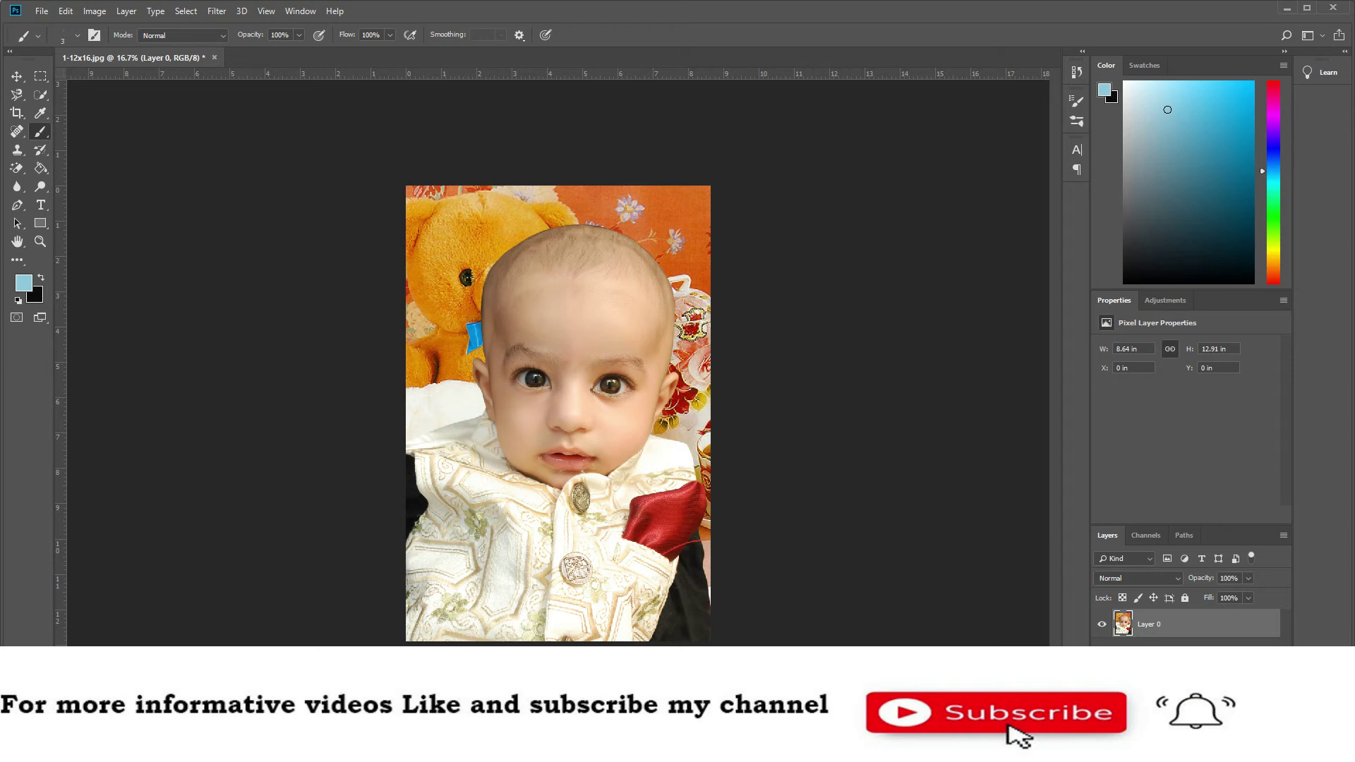
pyautogui.hotkey('ctrl', 'shift', 'alt', 'n')
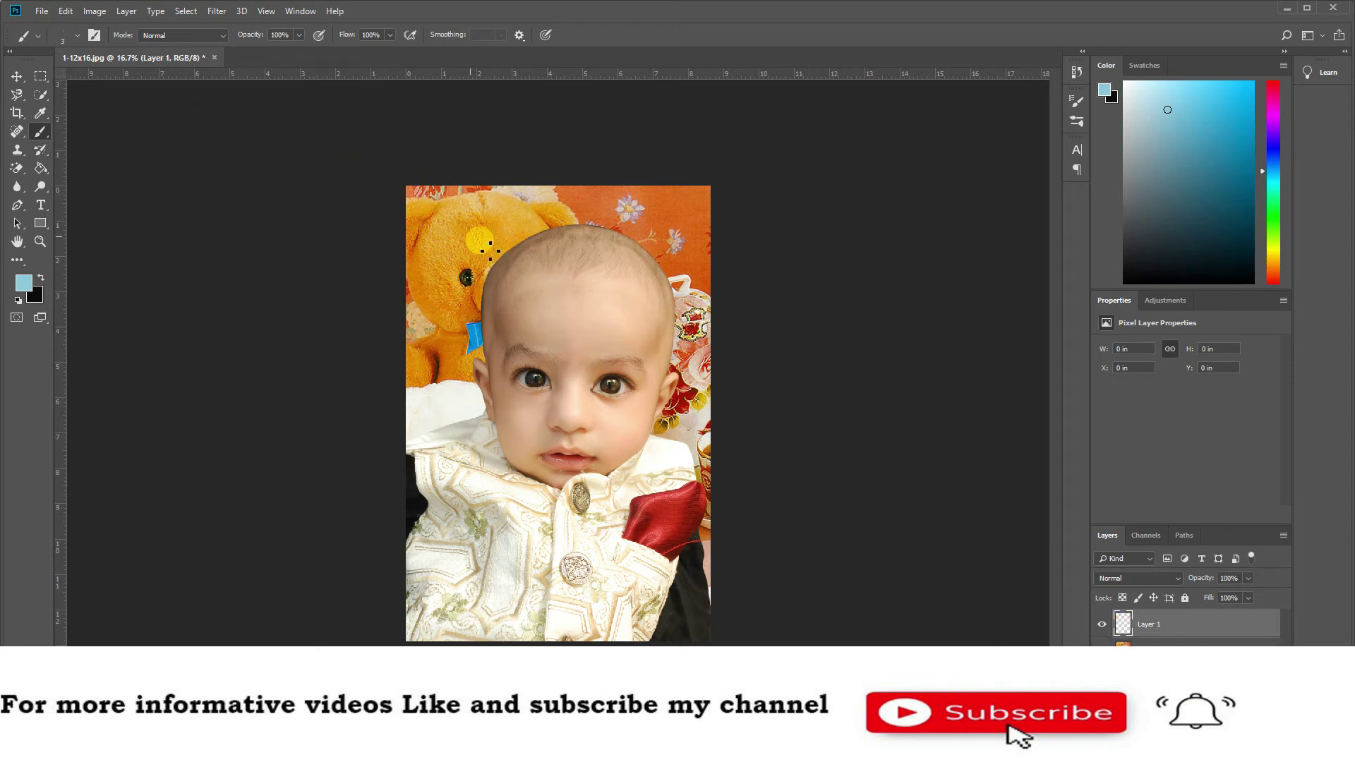
# Test a brush dab on the forehead and bring the brush settings back up
pyautogui.click(545, 278)
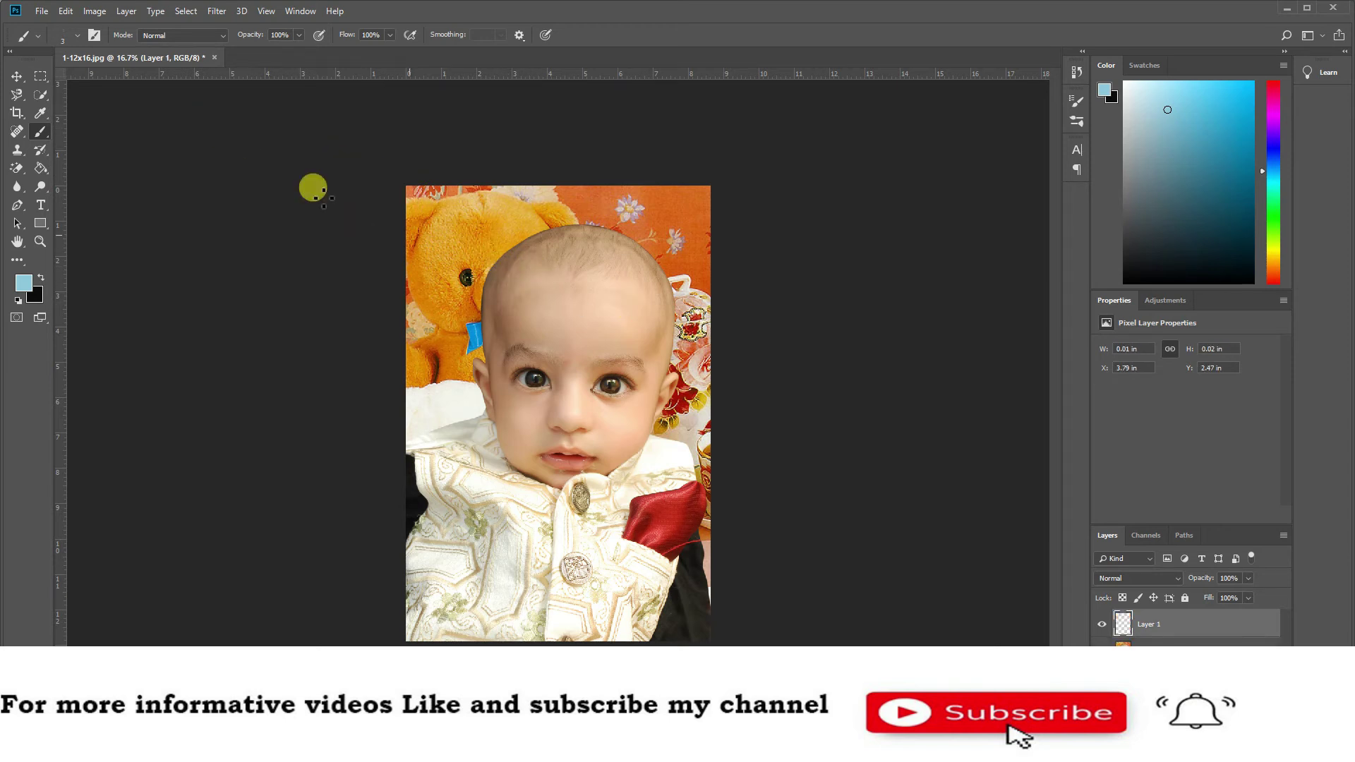
pyautogui.click(94, 35)
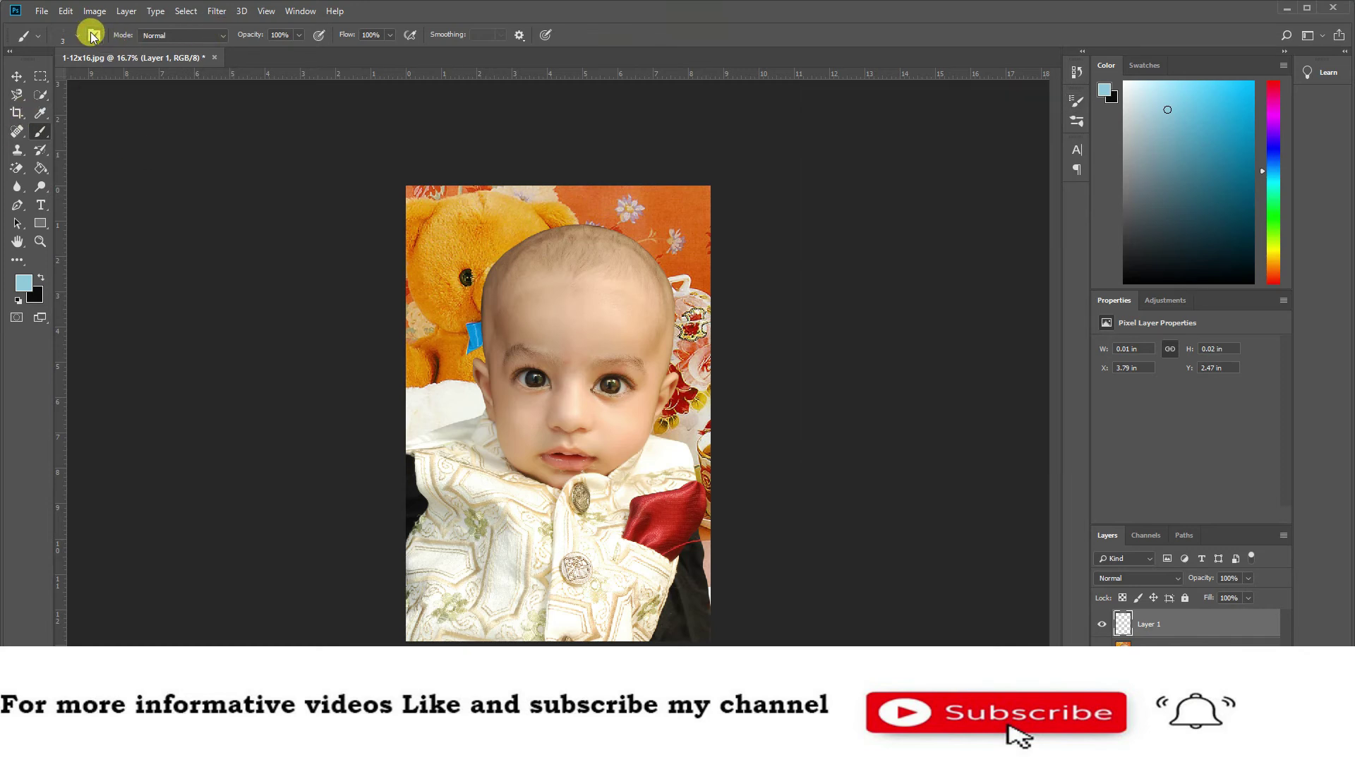
pyautogui.click(94, 35)
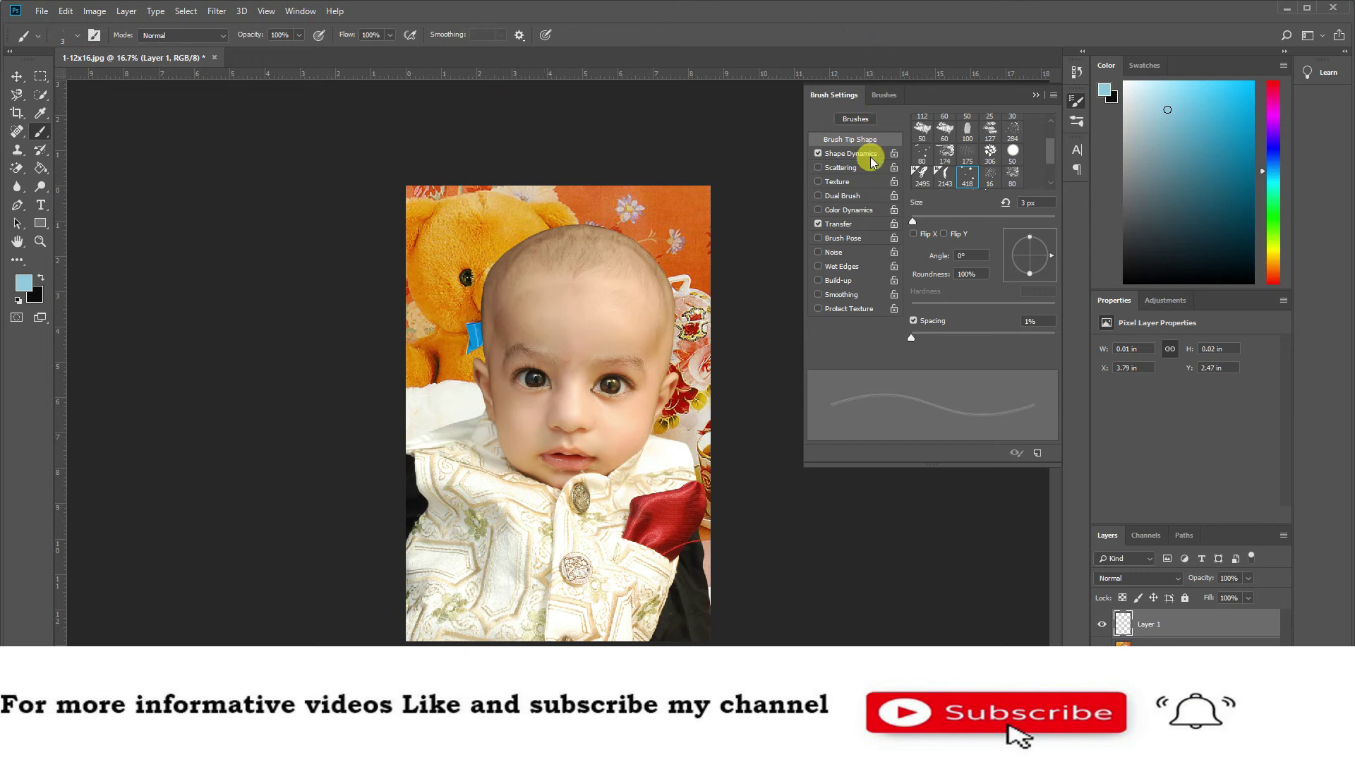
# Choose SharkPixel Hair Brush 5 - Left and stamp dark strands on the baby's forehead
pyautogui.click(883, 98)
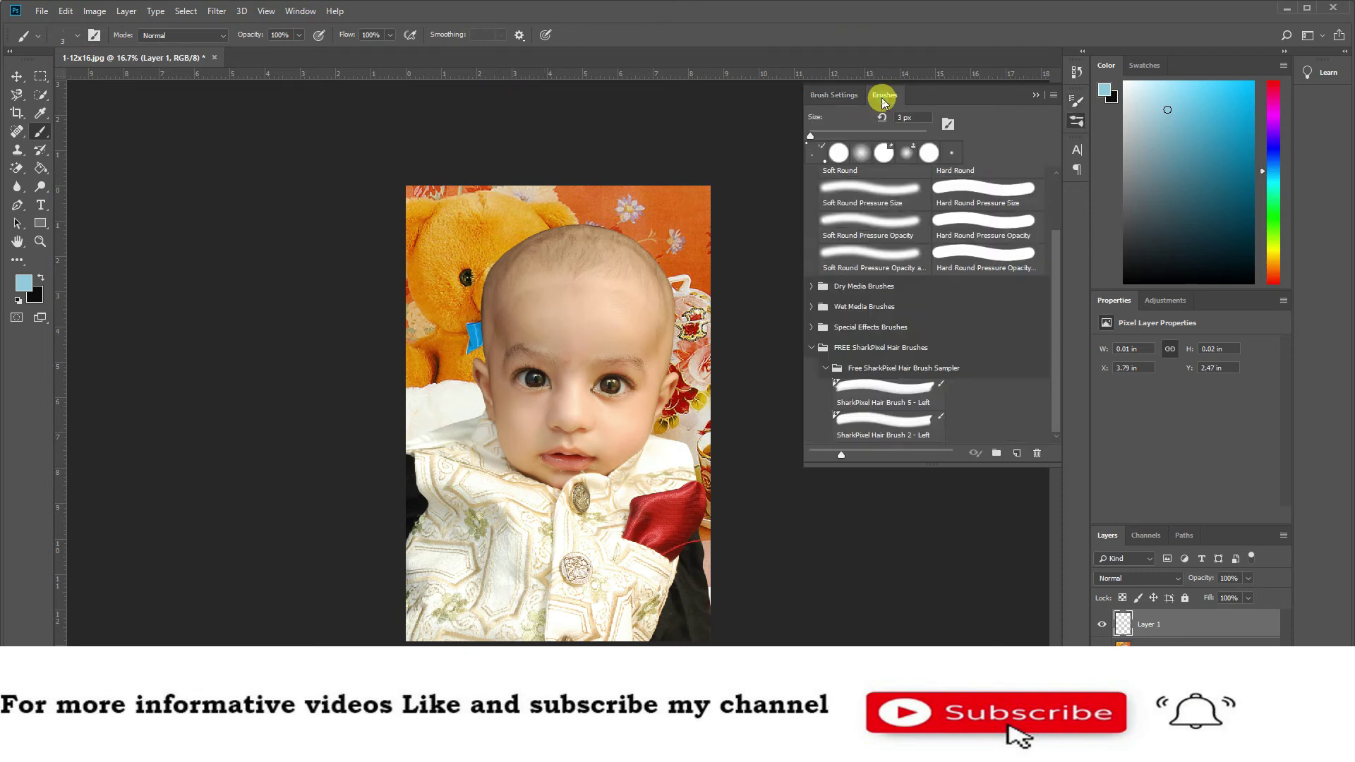
pyautogui.click(888, 359)
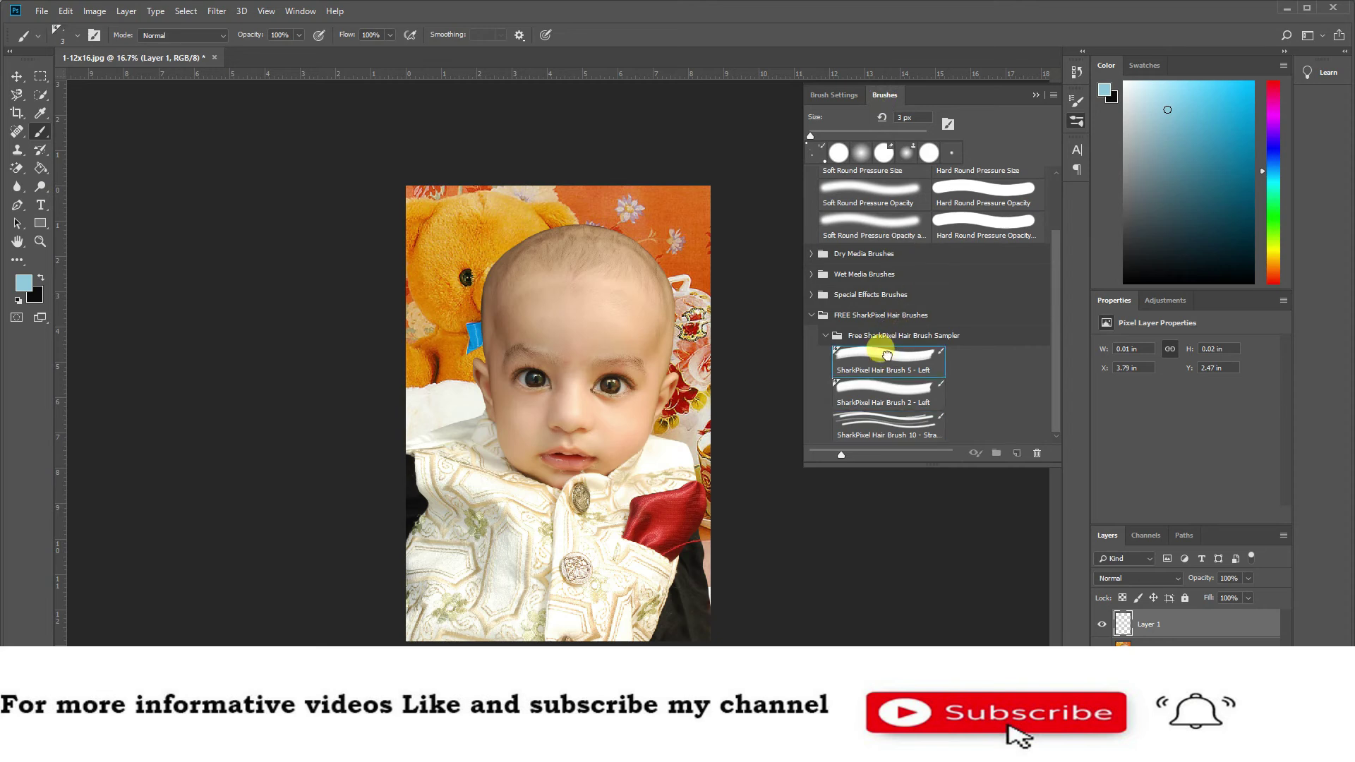
pyautogui.doubleClick(886, 358)
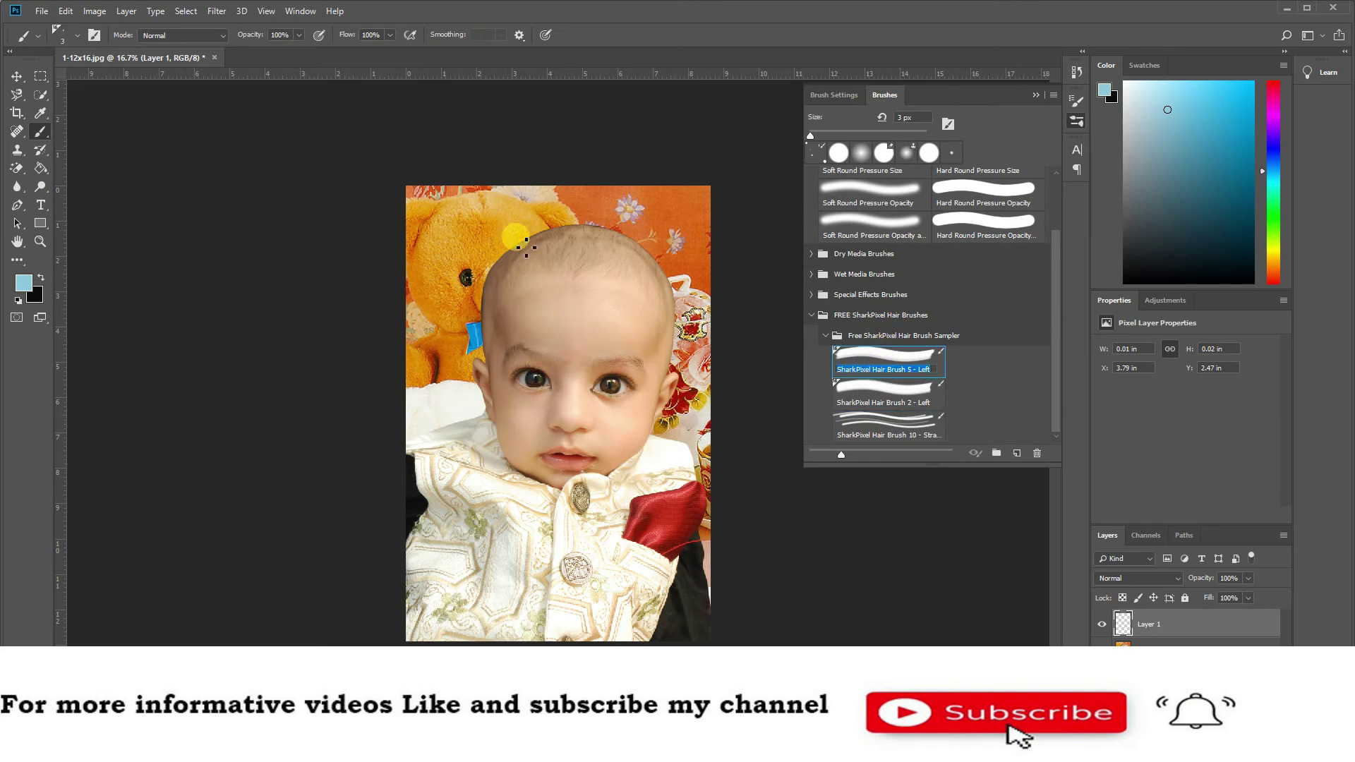
pyautogui.click(570, 261)
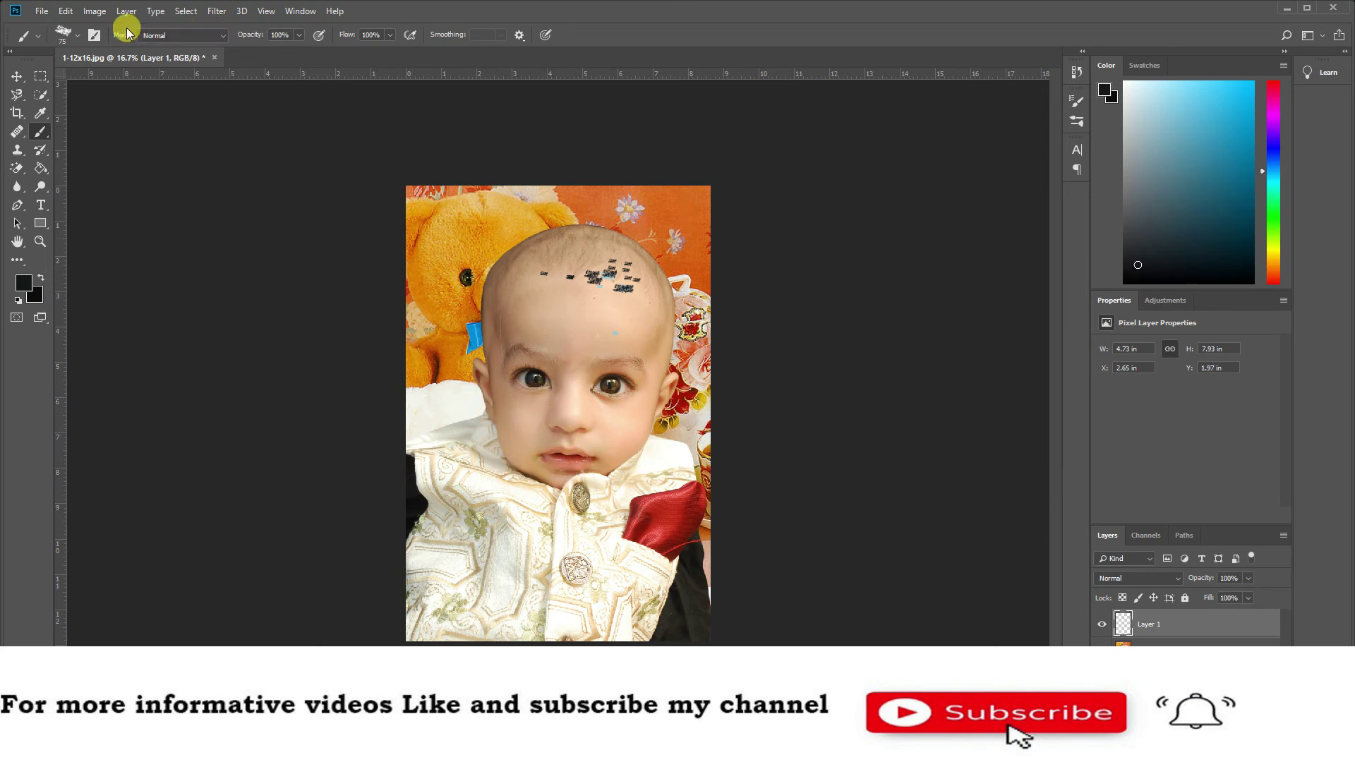
# Try the hair brush at maximum size, then undo the oversized stamp
pyautogui.click(79, 35)
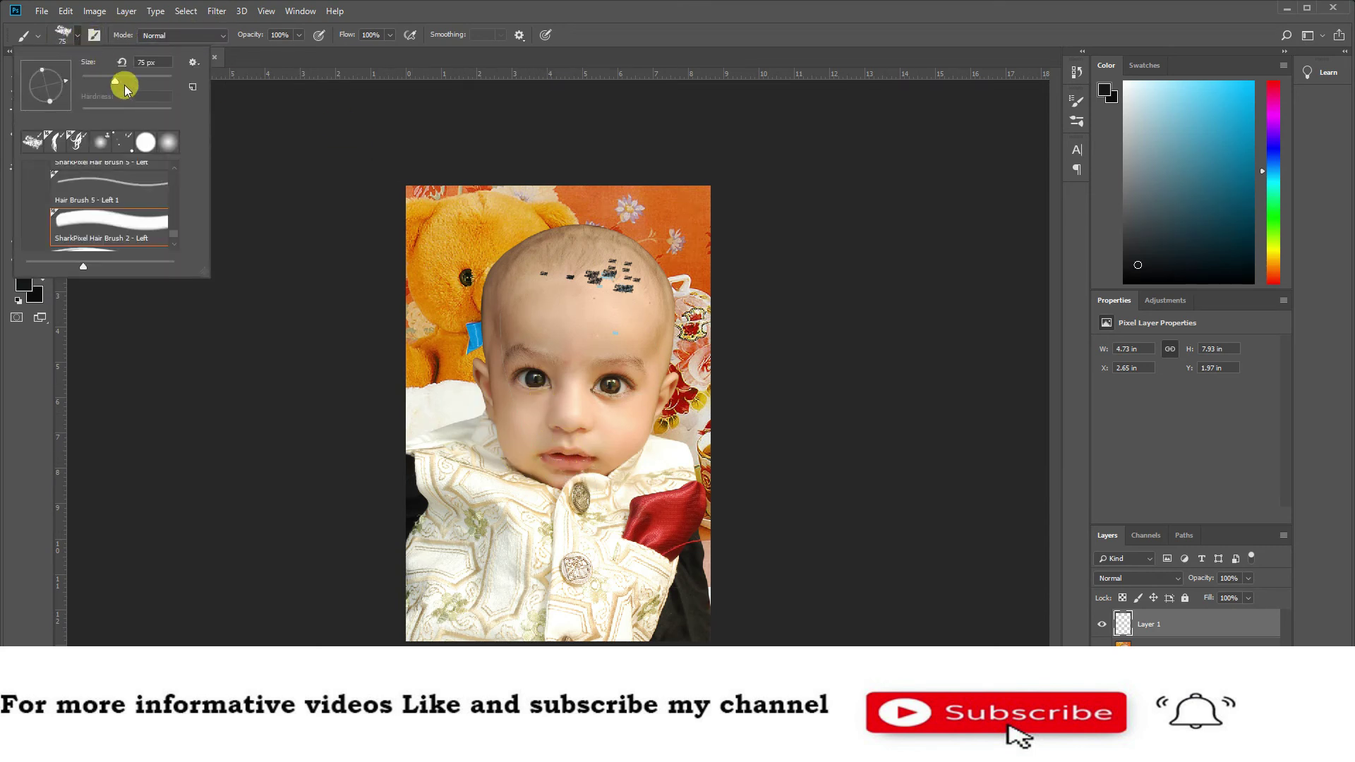
pyautogui.moveTo(115, 82); pyautogui.dragTo(189, 86)
pyautogui.click(251, 172)
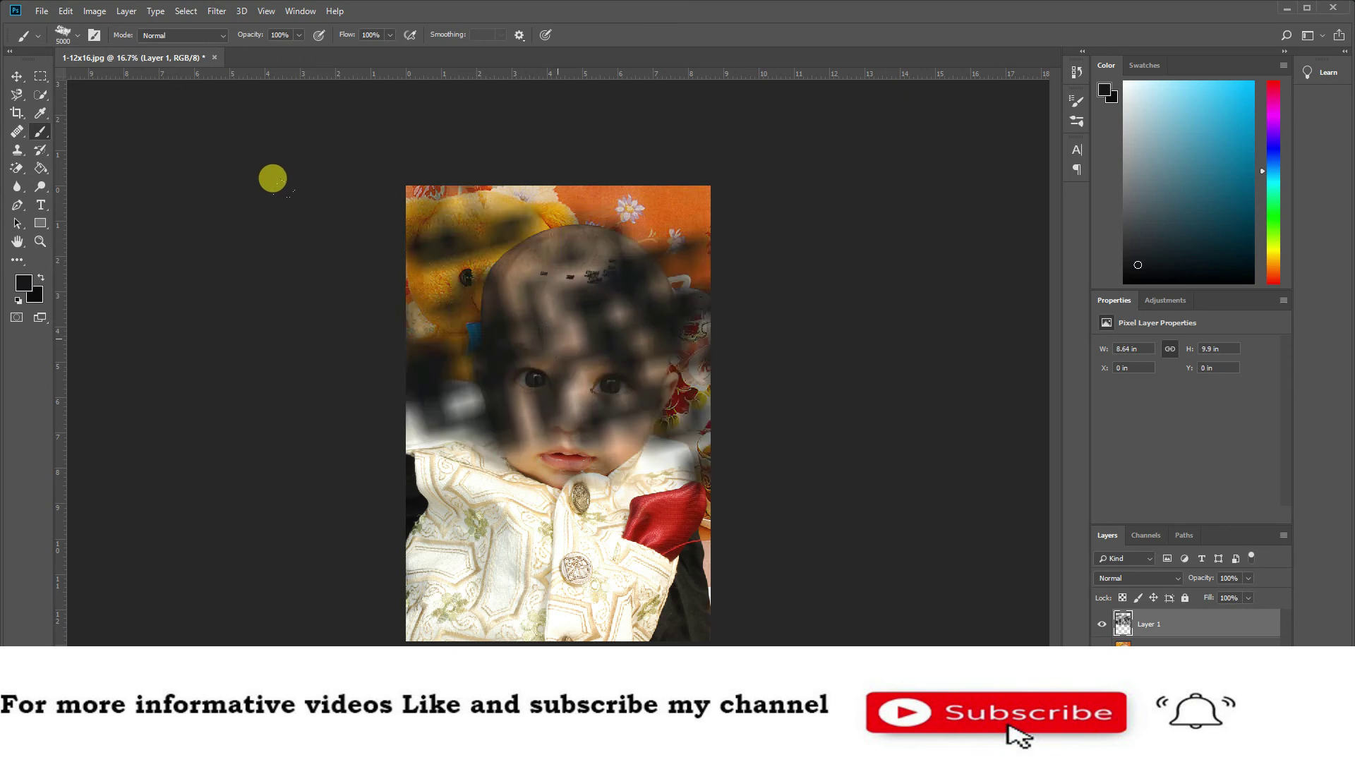
pyautogui.hotkey('ctrl', 'z')
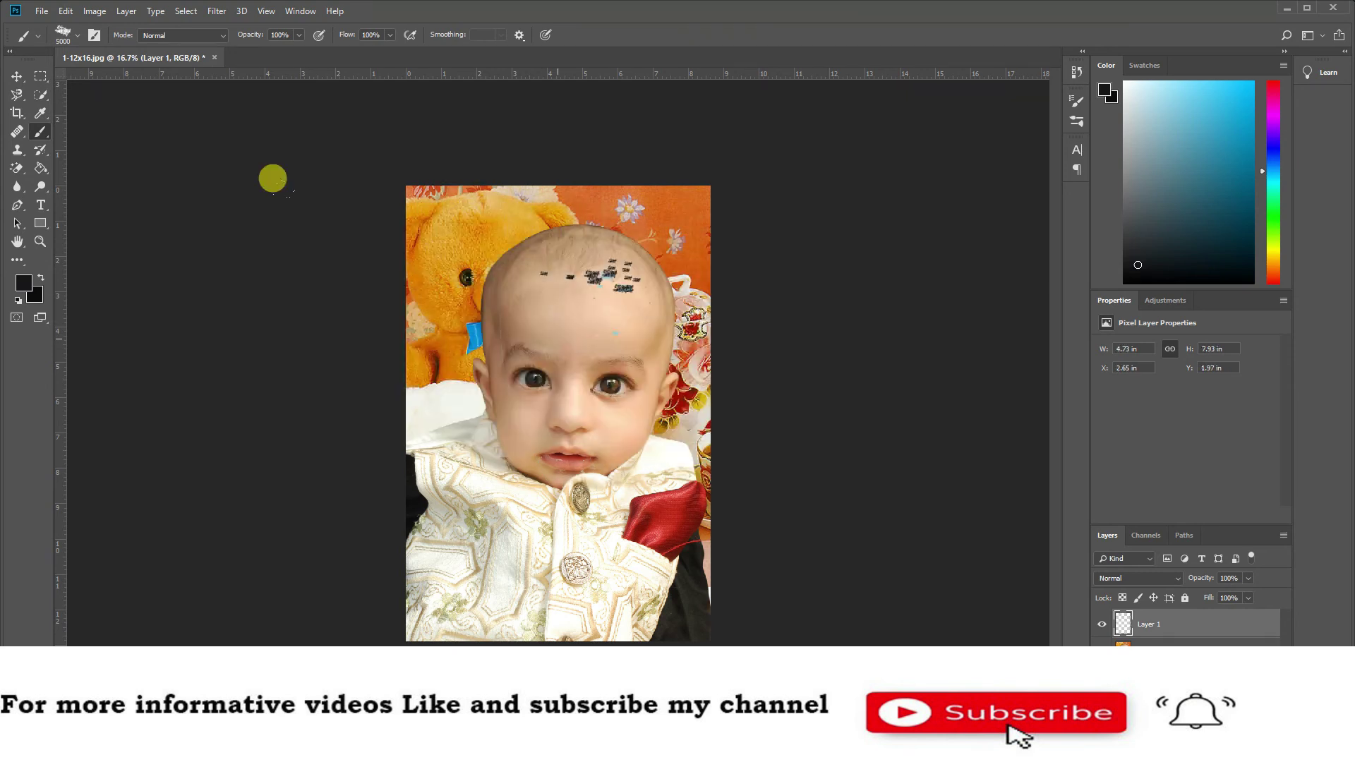
# Shrink the hair brush by entering a size of 174 in the preset picker
pyautogui.click(77, 36)
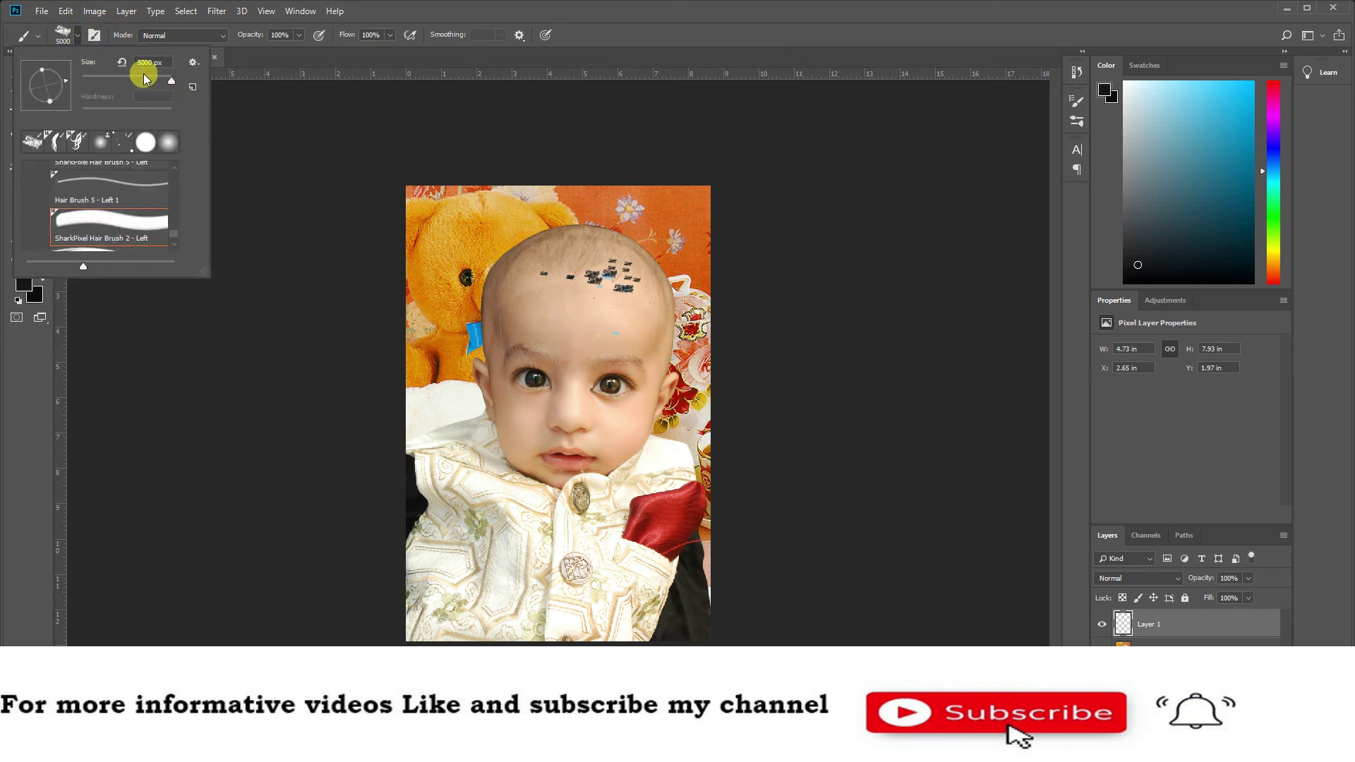
pyautogui.write('174')
pyautogui.press('Return')
# Paint more dark strands across the top of the baby's head, extending leftward
pyautogui.click(568, 264)
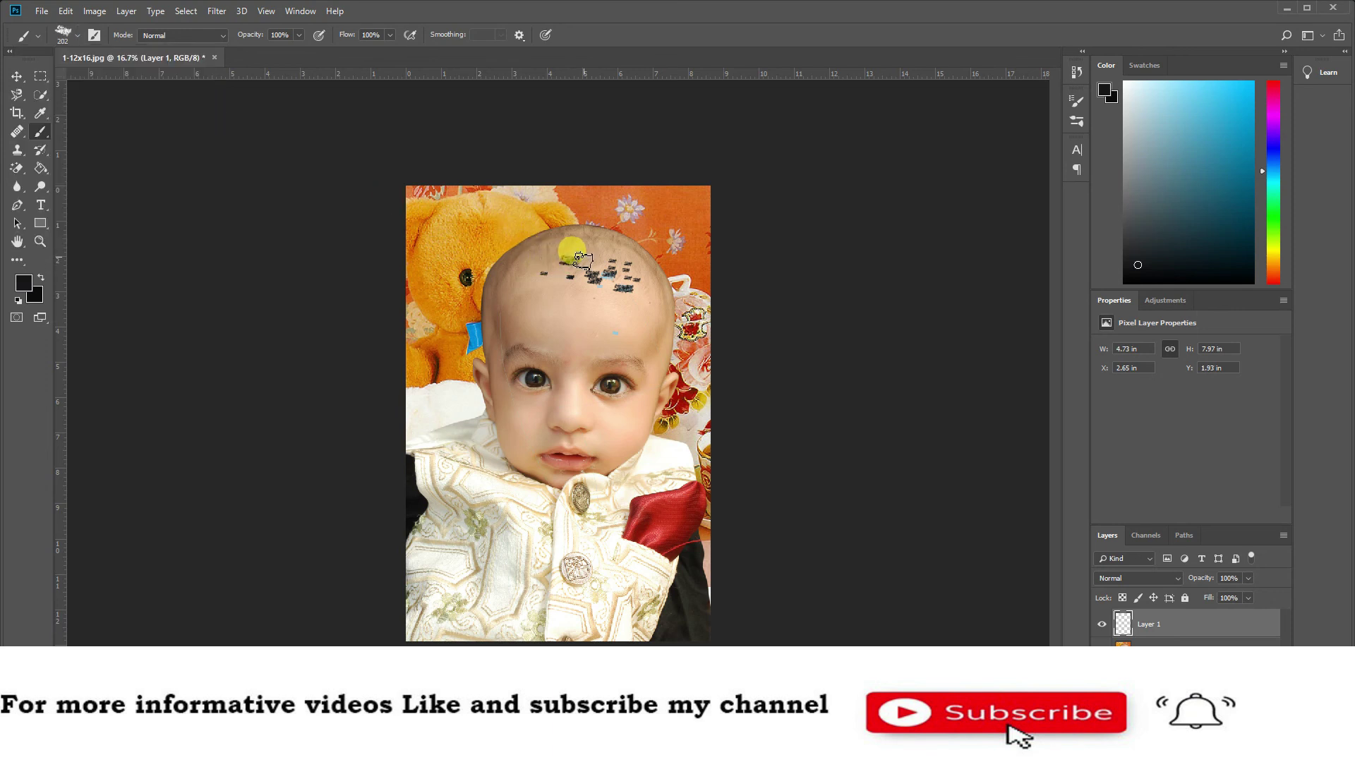
pyautogui.moveTo(573, 261)
pyautogui.mouseDown()
pyautogui.moveTo(601, 253)
pyautogui.moveTo(639, 270)
pyautogui.moveTo(601, 273)
pyautogui.moveTo(605, 252)
pyautogui.moveTo(621, 262)
pyautogui.moveTo(529, 243)
pyautogui.moveTo(561, 272)
pyautogui.mouseUp()
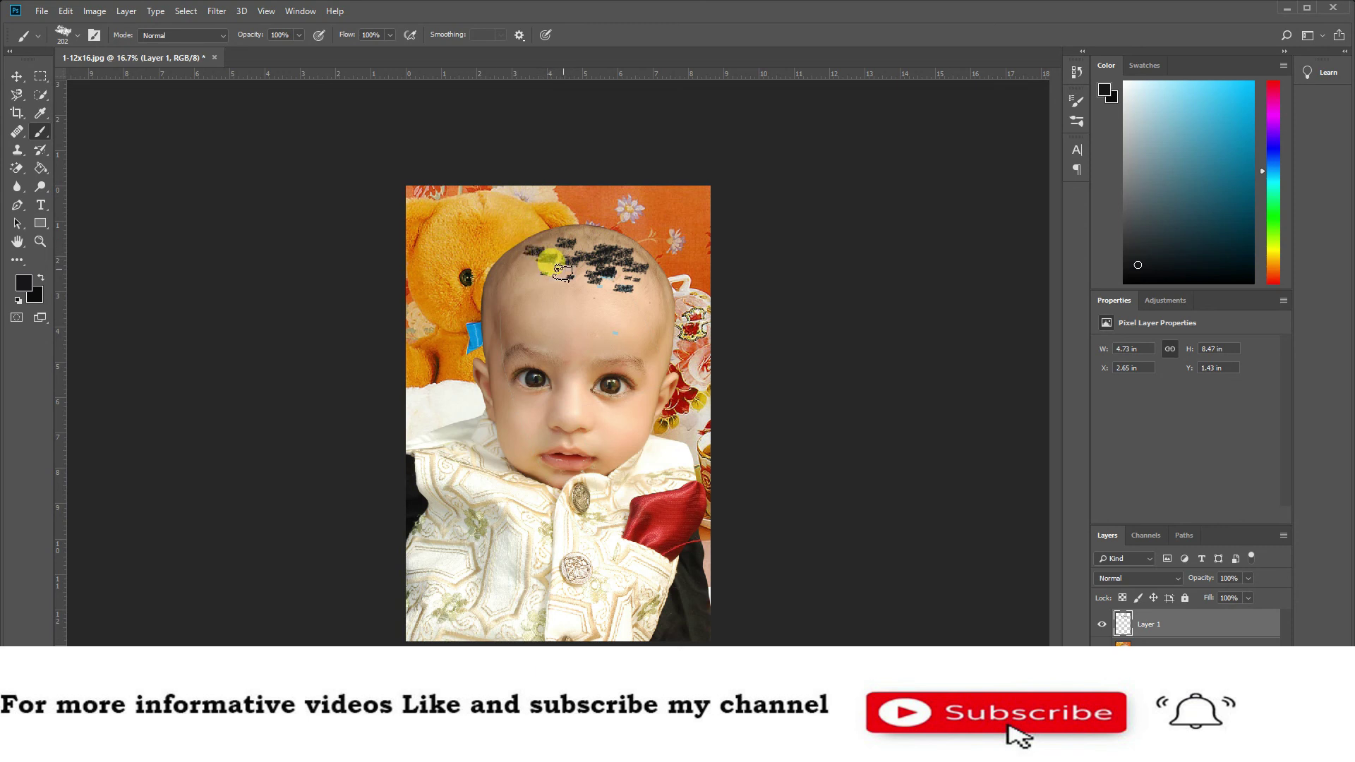